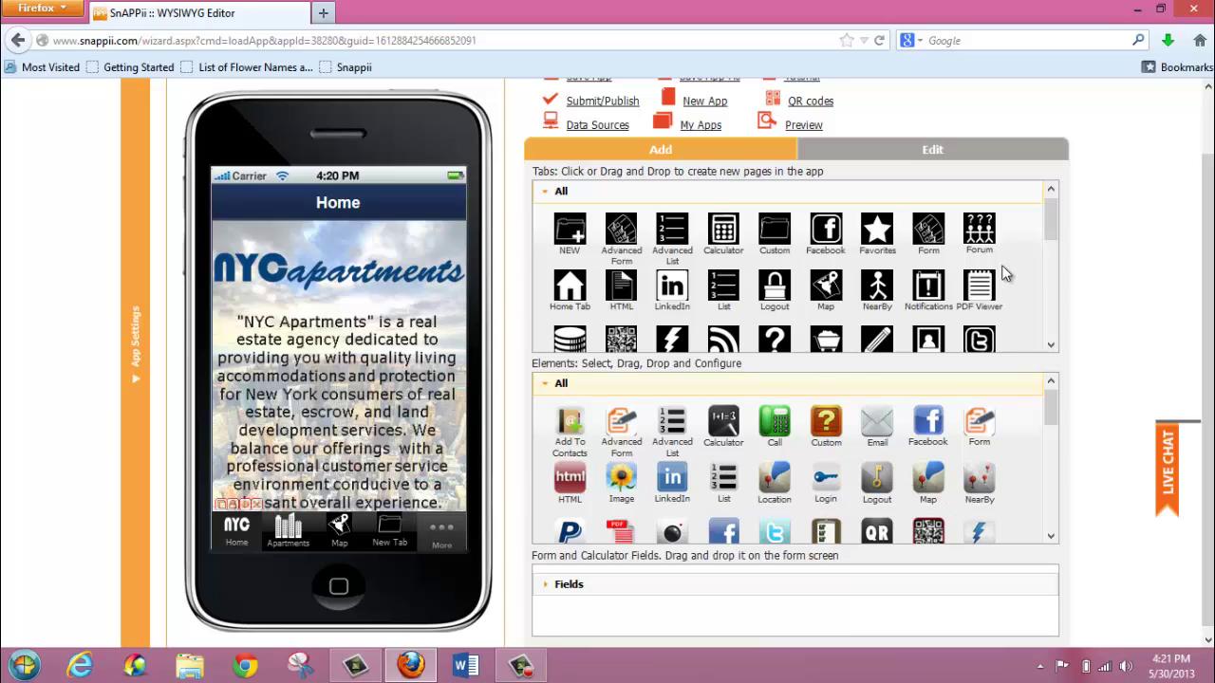
# Step: Drag the NearBy tab from the Tabs panel onto the phone preview's tab bar
pyautogui.scroll(-1, 1051, 233)
pyautogui.moveTo(876, 232)
pyautogui.mouseDown()
pyautogui.moveTo(681, 274)
pyautogui.moveTo(472, 465)
pyautogui.moveTo(425, 536)
pyautogui.moveTo(456, 534)
pyautogui.moveTo(243, 536)
pyautogui.moveTo(454, 536)
pyautogui.mouseUp()
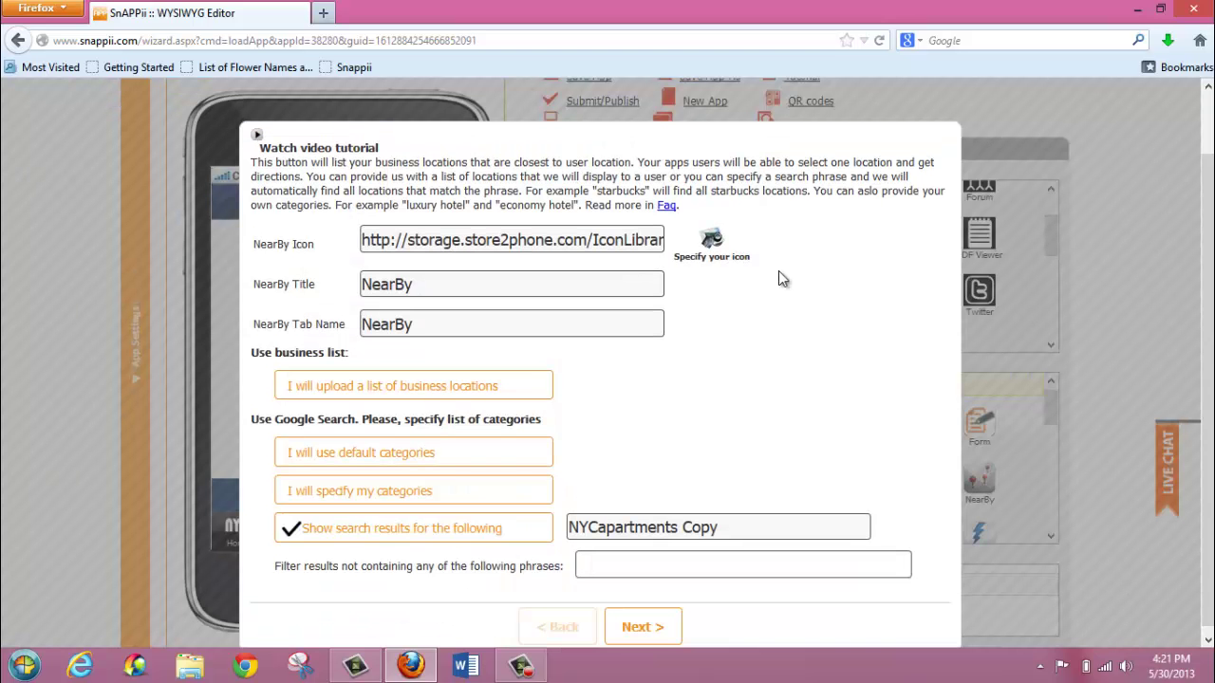
# Step: Browse the Icon library for the NearBy tab, then close it and keep the default icon
pyautogui.scroll(-1, 664, 283)
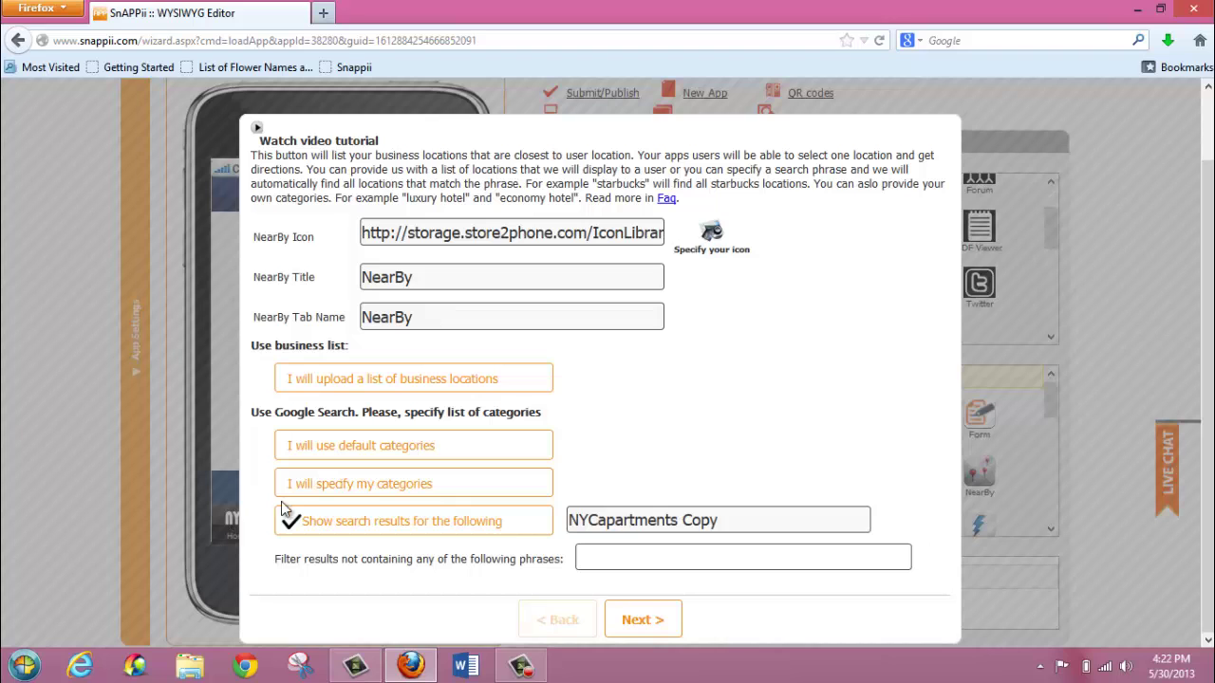
pyautogui.click(708, 231)
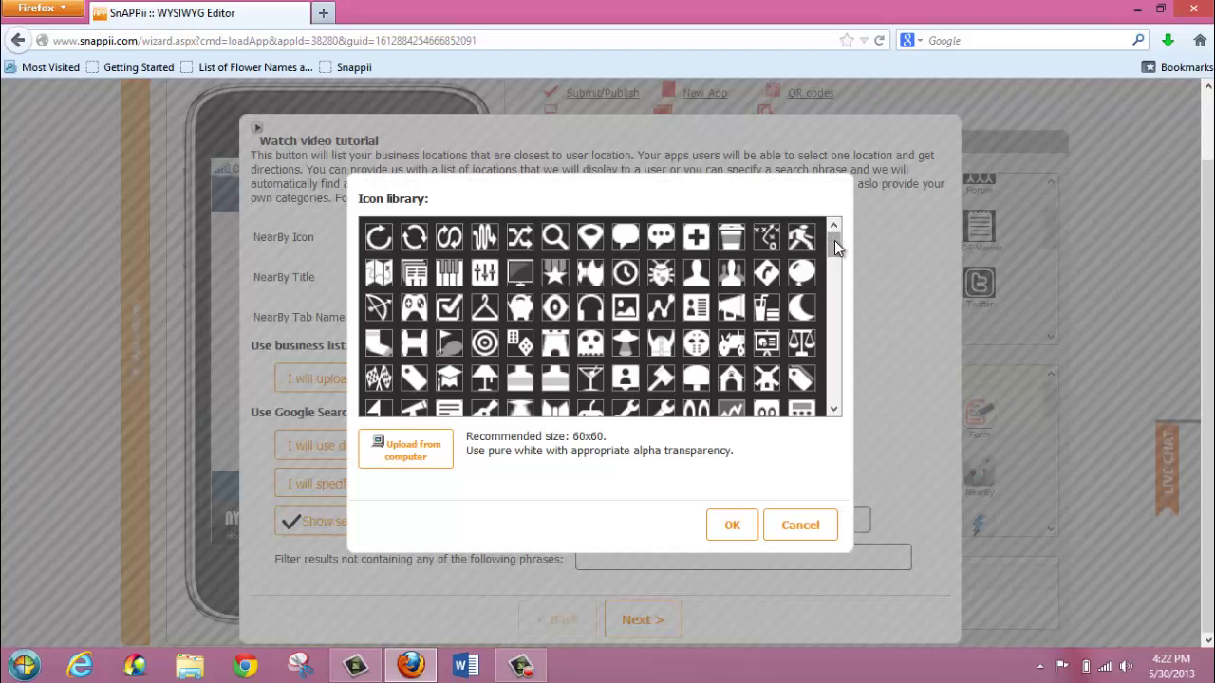
pyautogui.scroll(-1, 834, 245)
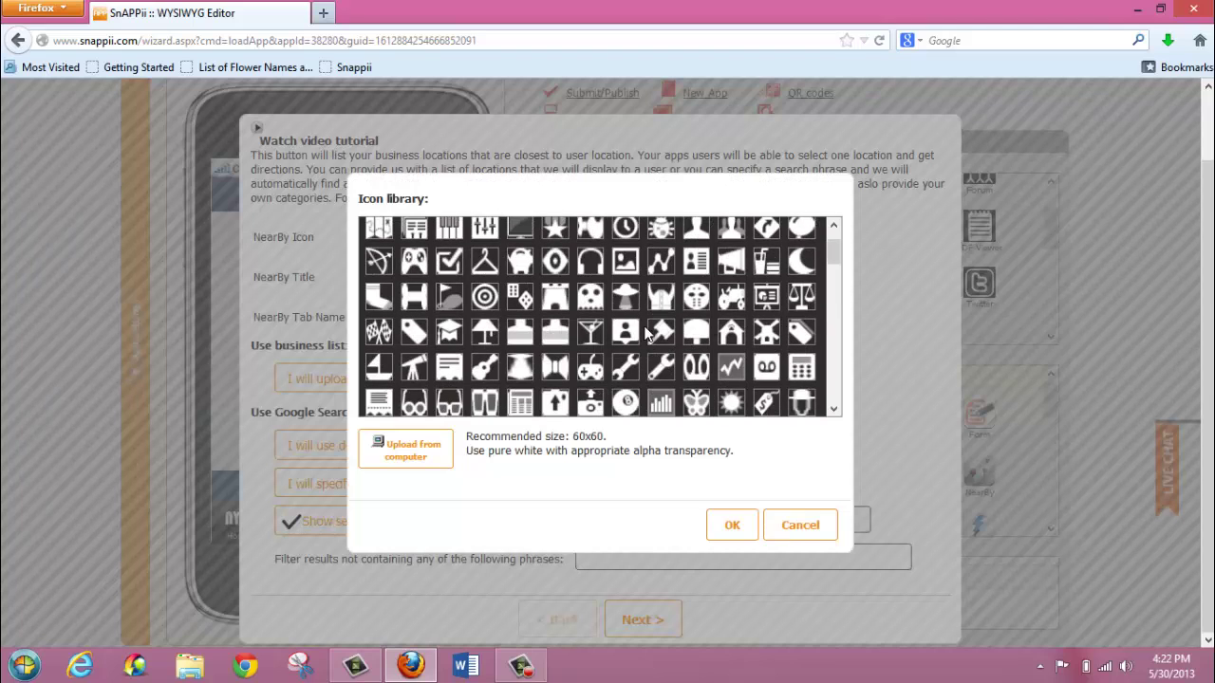
pyautogui.click(797, 526)
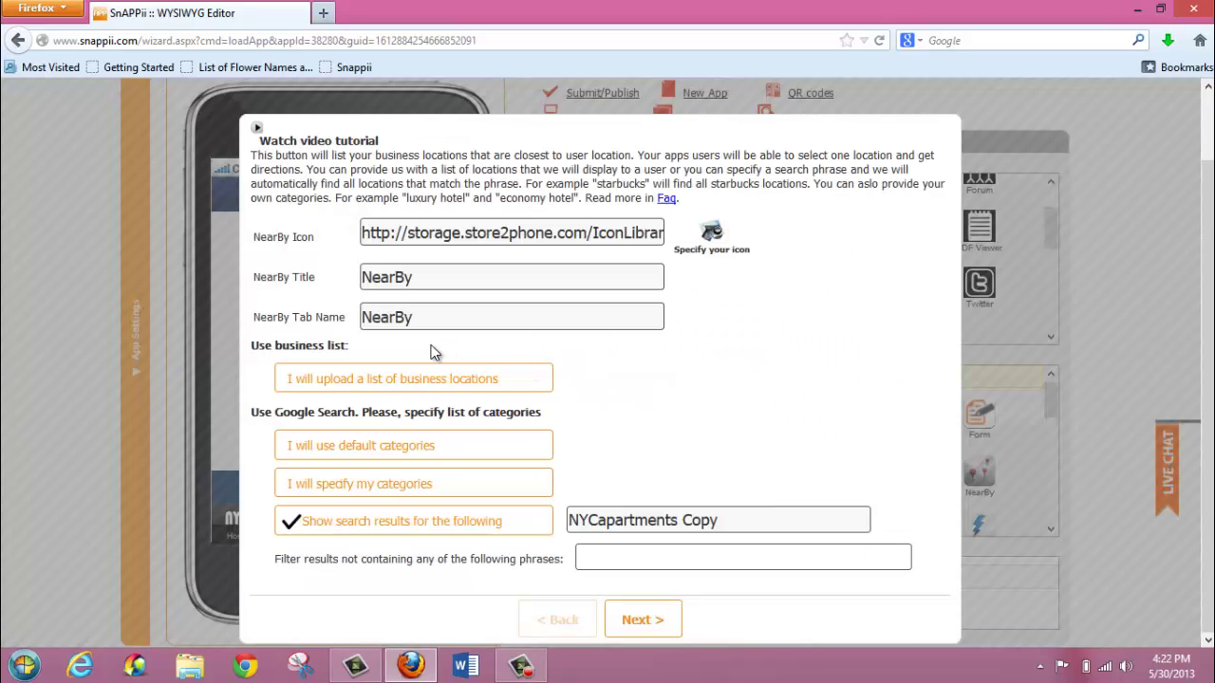
# Step: Switch NearBy from uploading business locations to using the default Google search categories
pyautogui.click(366, 384)
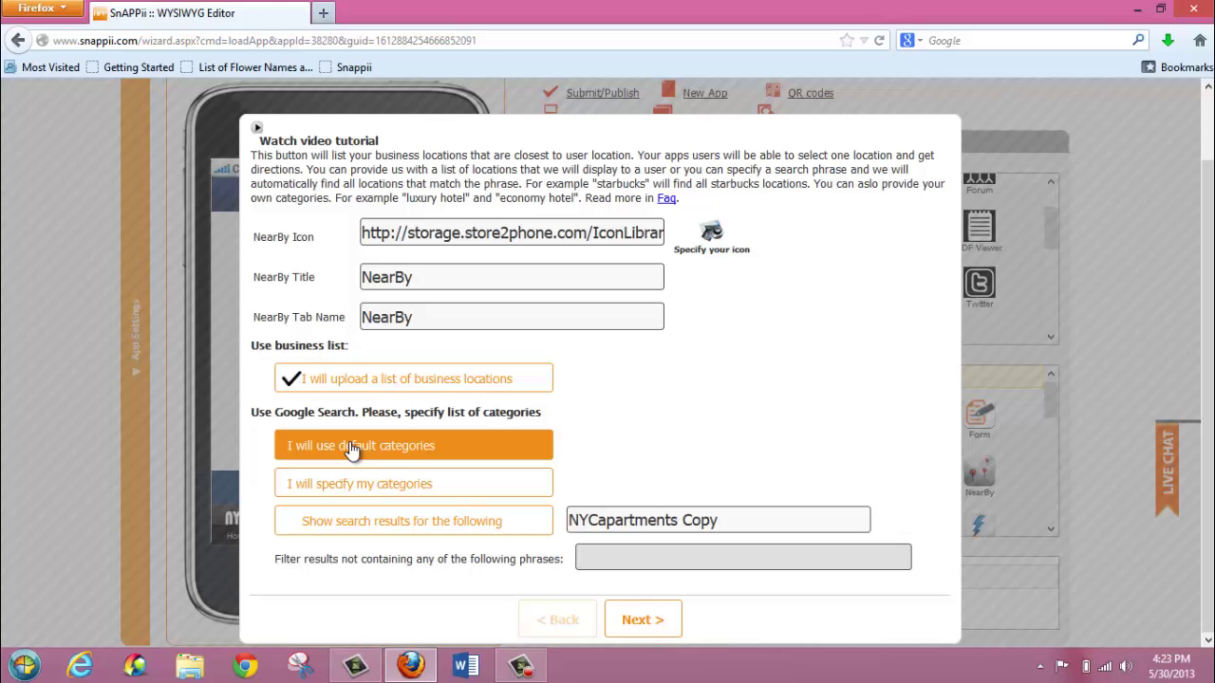
pyautogui.click(351, 451)
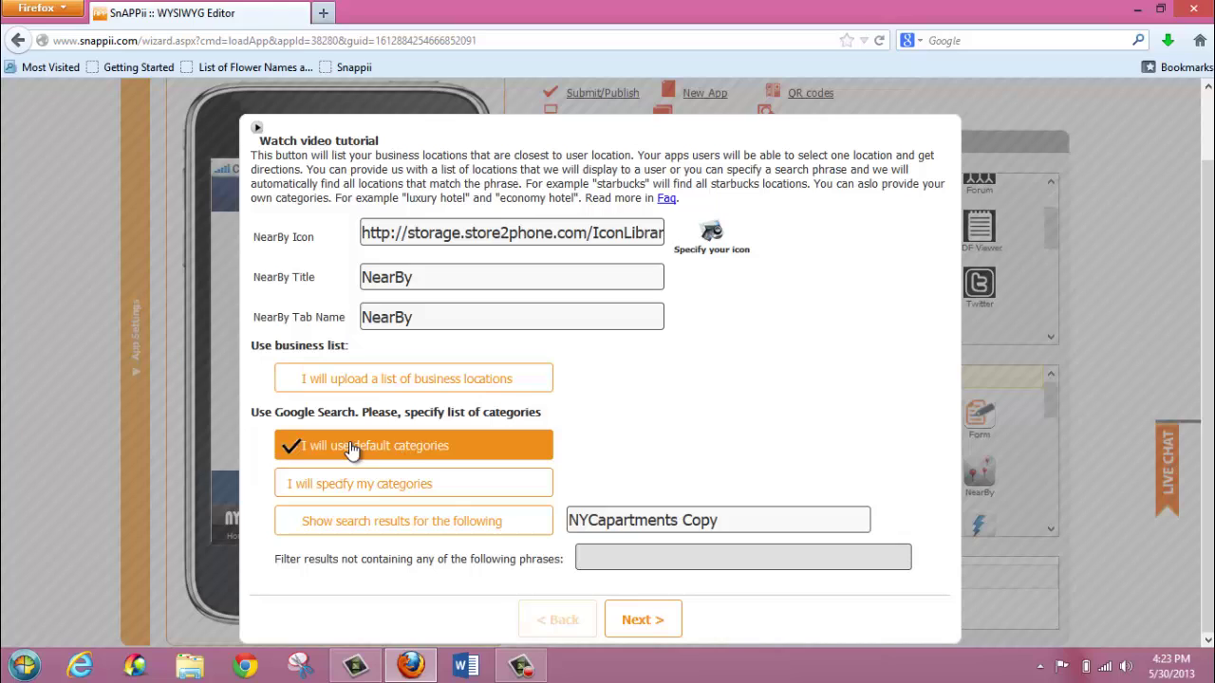
# Step: Open NearBy's category list and delete the Attractions category
pyautogui.click(653, 622)
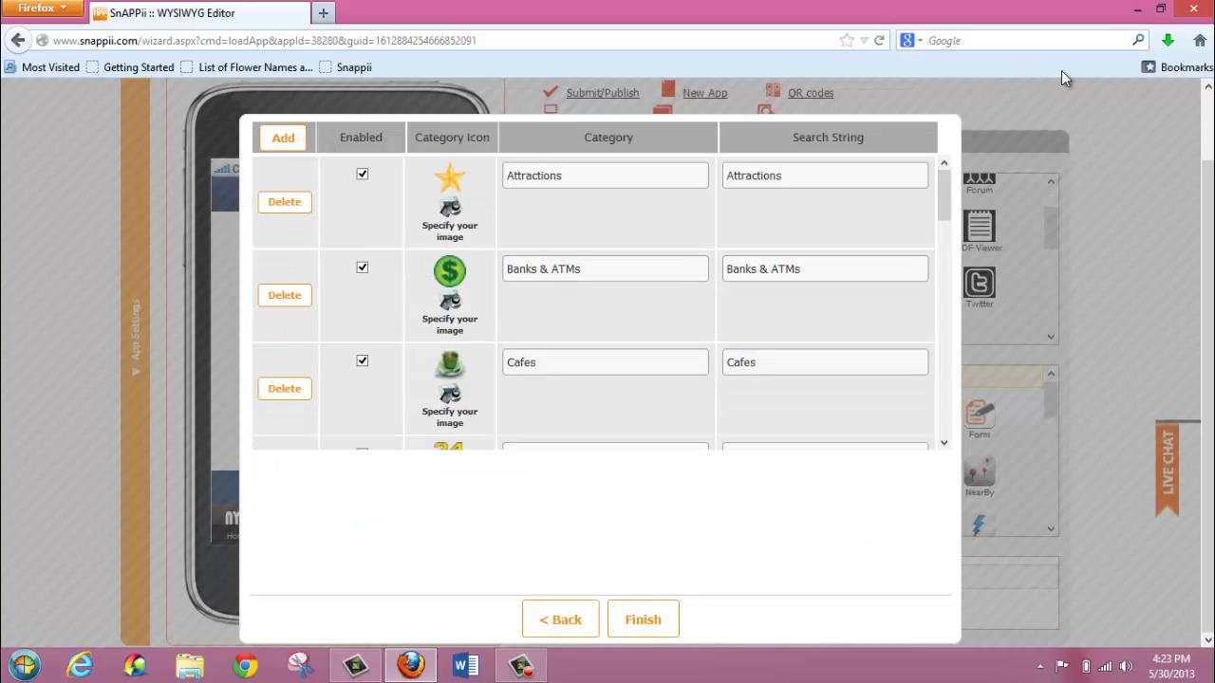
pyautogui.moveTo(947, 182)
pyautogui.mouseDown()
pyautogui.moveTo(942, 402)
pyautogui.moveTo(945, 179)
pyautogui.mouseUp()
pyautogui.click(362, 176)
pyautogui.click(362, 177)
pyautogui.click(285, 203)
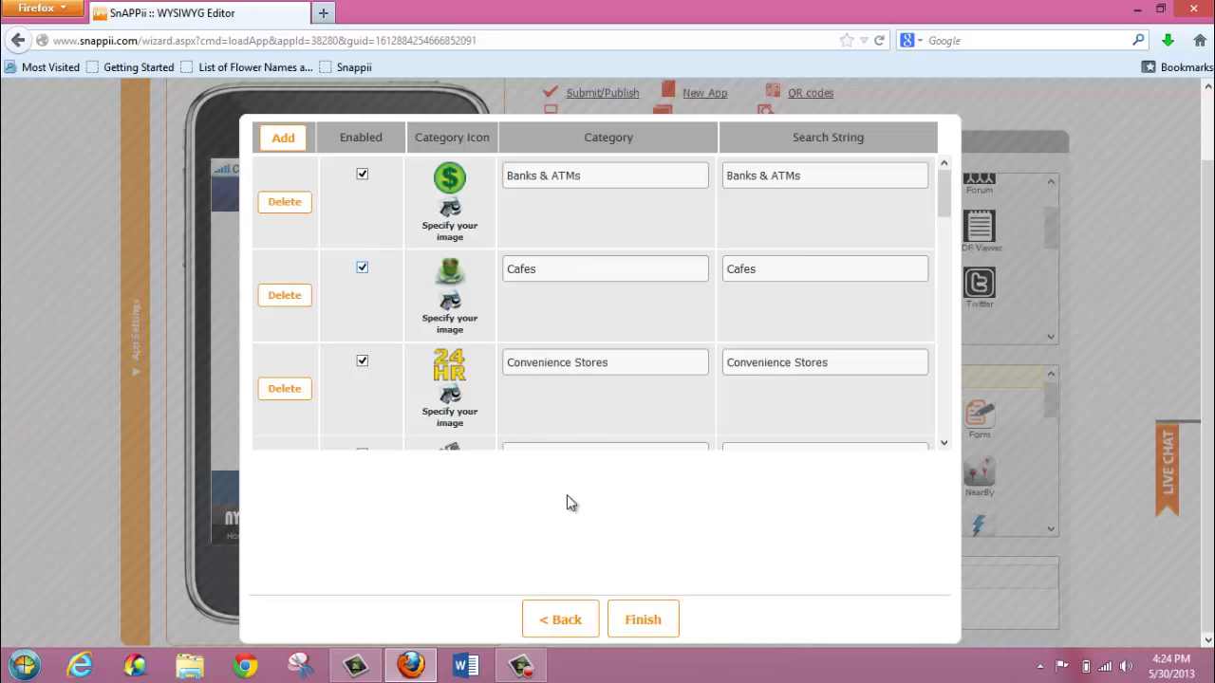
# Step: Finish the NearBy setup and show the More page listing Discussions, Notifications and NearBy
pyautogui.click(639, 618)
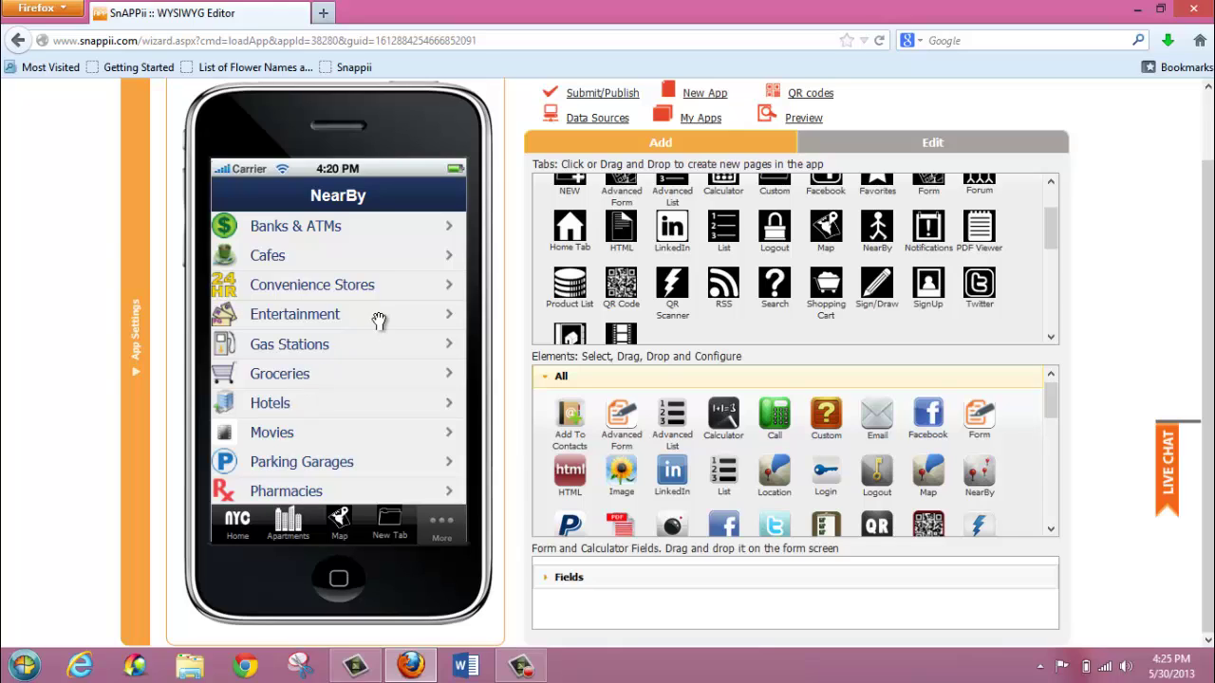
pyautogui.click(442, 502)
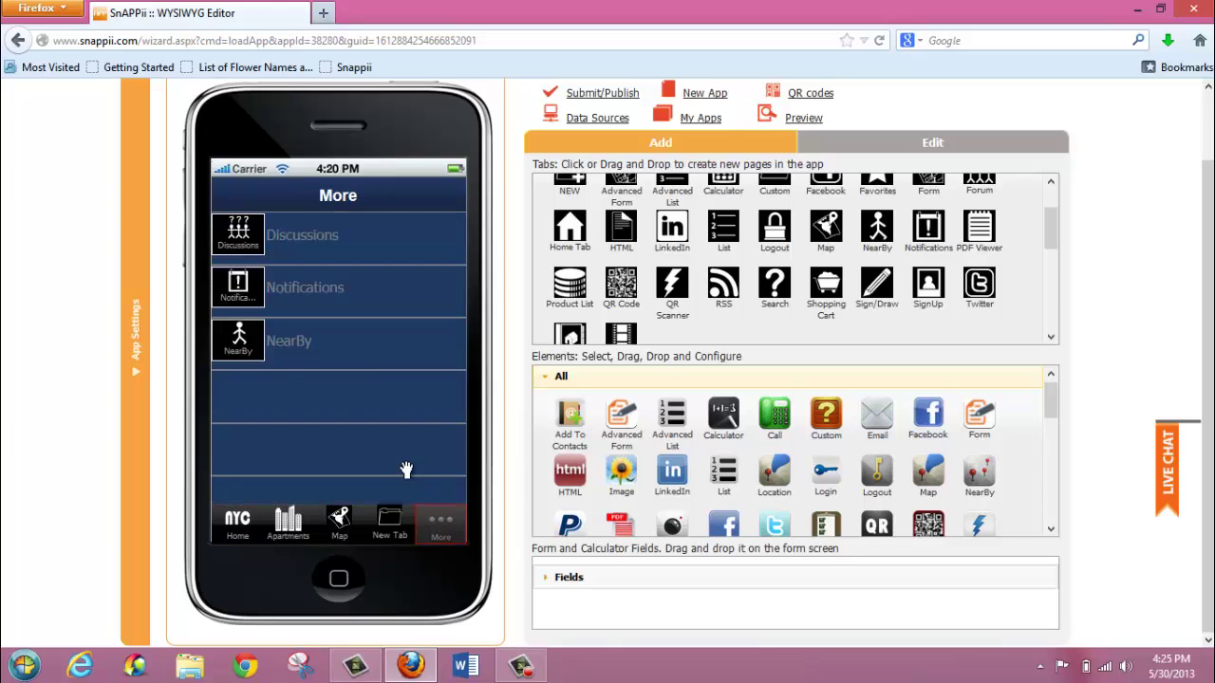
# Step: Reopen NearBy's settings, choose 'I will specify my categories', and continue to the category list
pyautogui.click(240, 324)
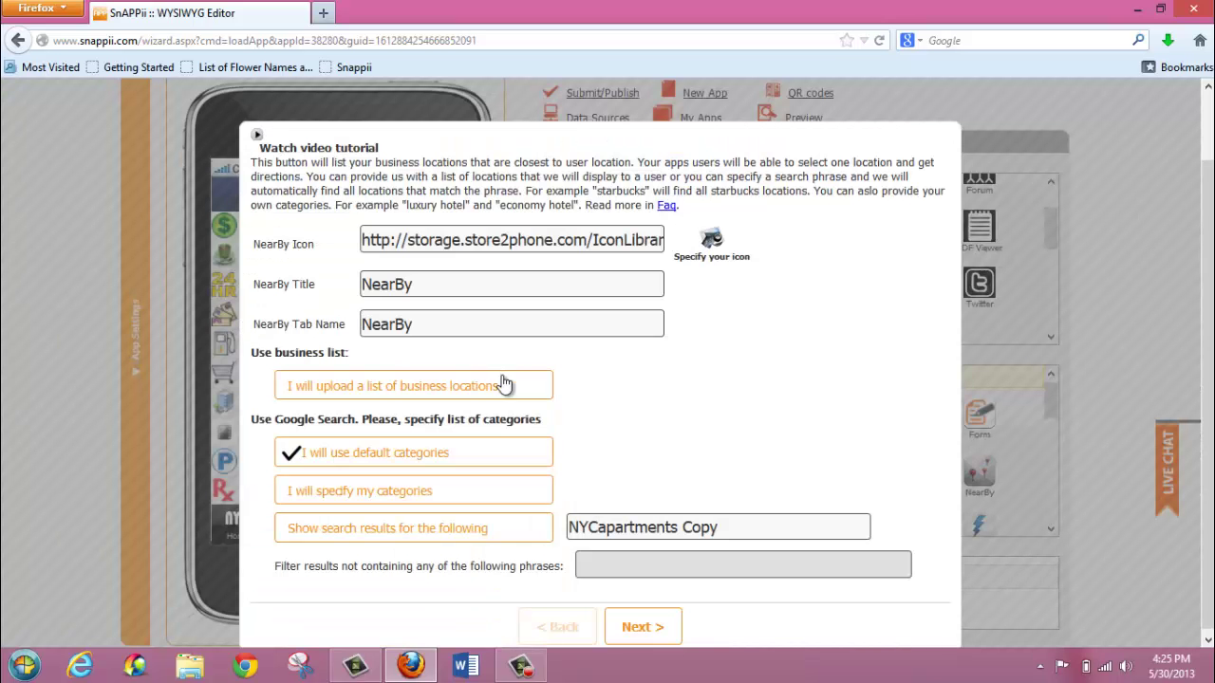
pyautogui.click(446, 501)
pyautogui.click(643, 628)
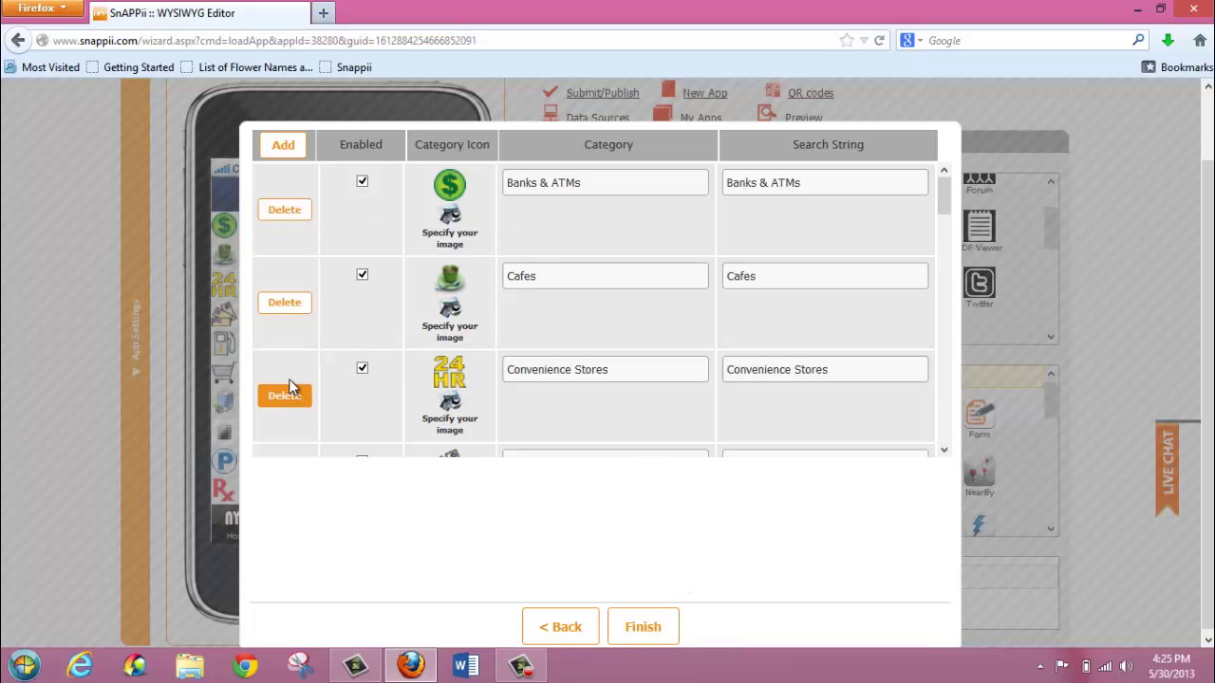
# Step: Delete all default categories from Banks & ATMs through Pharmacies, leaving only blank rows
pyautogui.click(286, 214)
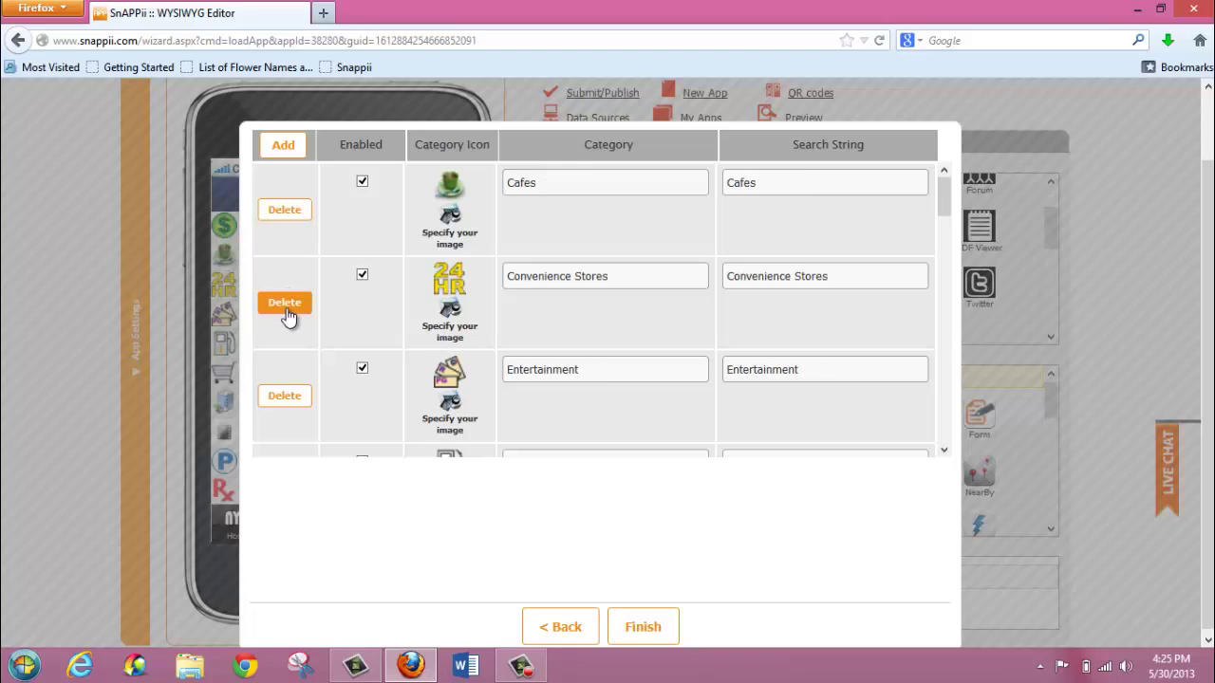
pyautogui.click(287, 311)
pyautogui.click(285, 212)
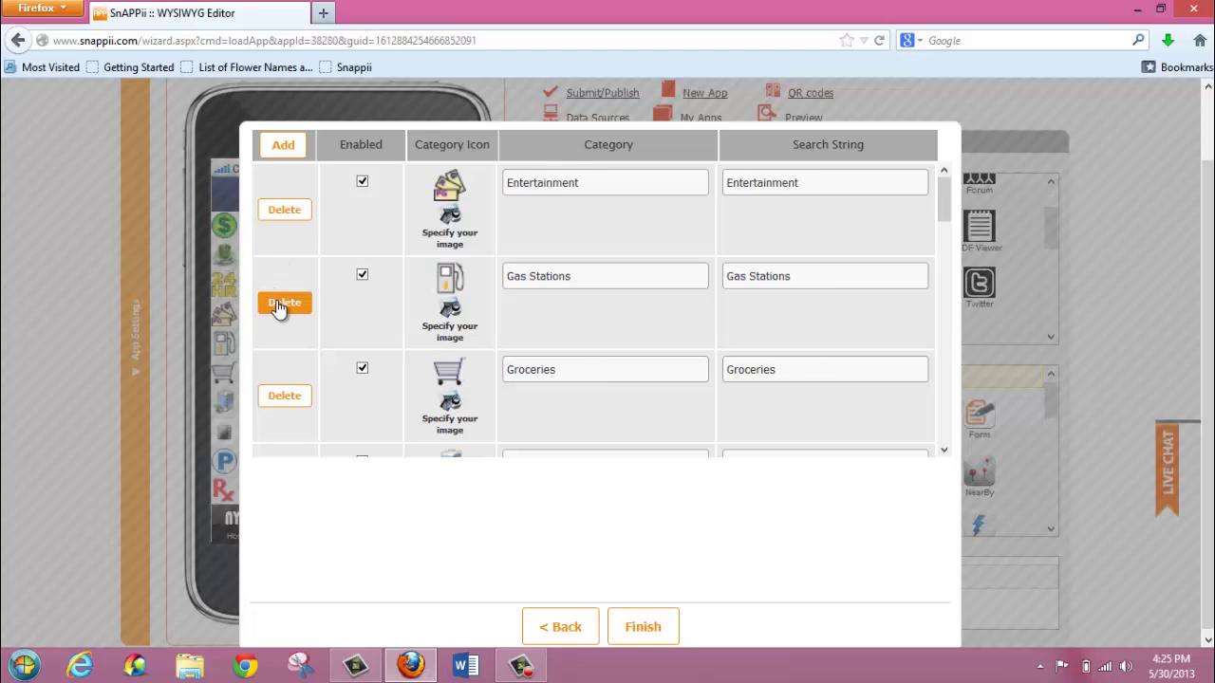
pyautogui.click(279, 303)
pyautogui.click(284, 226)
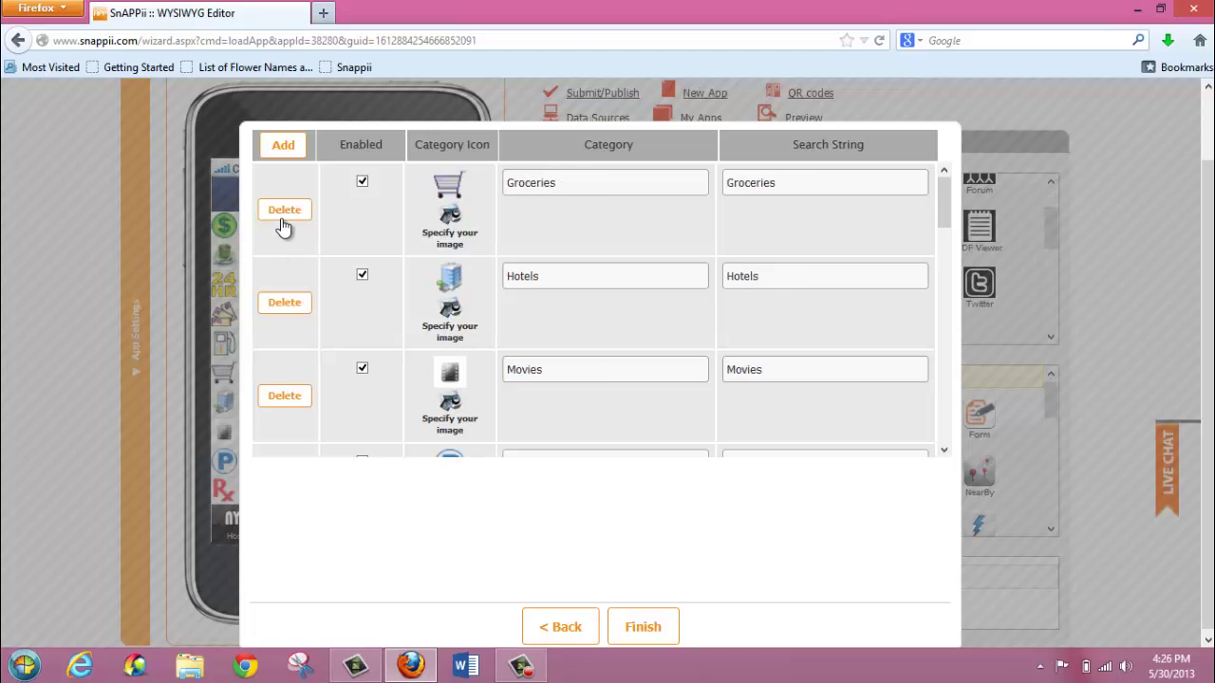
pyautogui.click(284, 222)
pyautogui.click(286, 214)
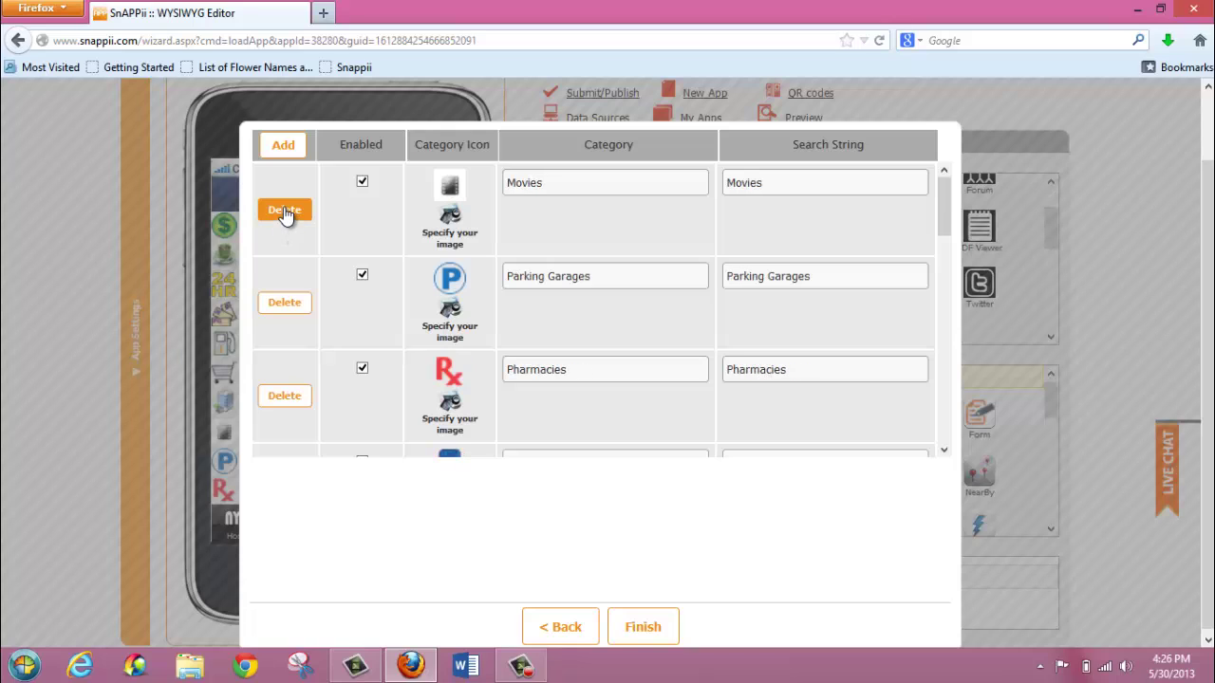
pyautogui.click(284, 213)
pyautogui.click(281, 213)
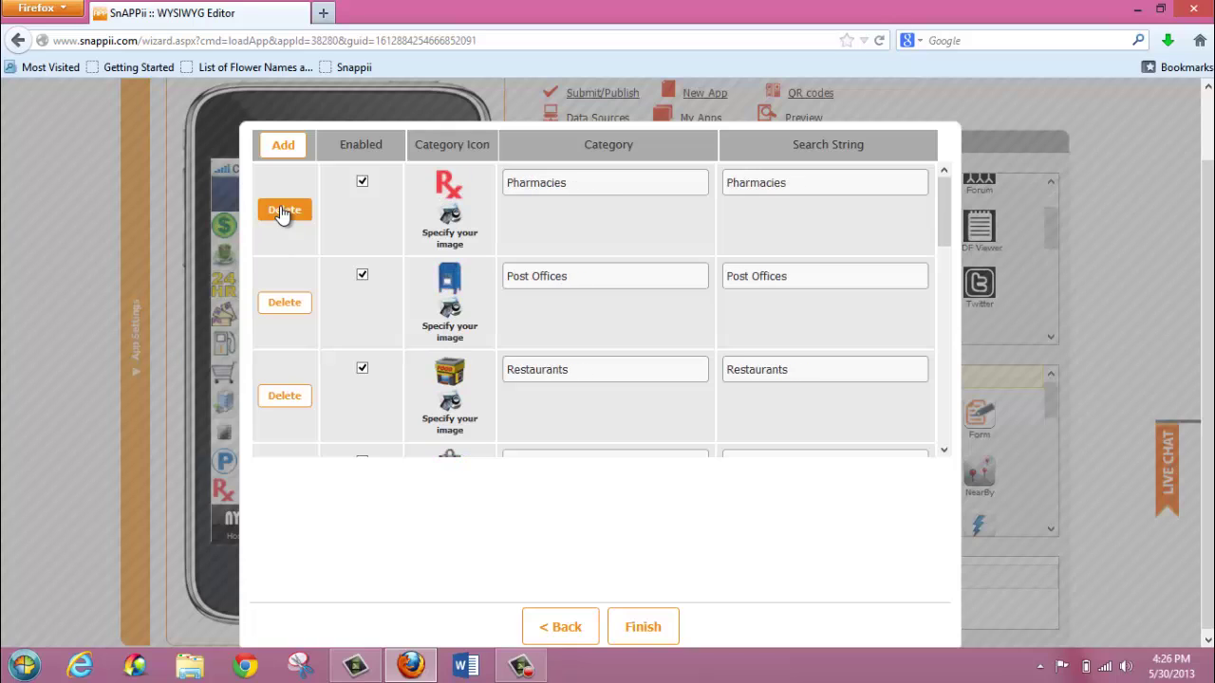
pyautogui.click(282, 213)
pyautogui.click(284, 210)
pyautogui.click(284, 210)
pyautogui.click(284, 210)
pyautogui.click(284, 210)
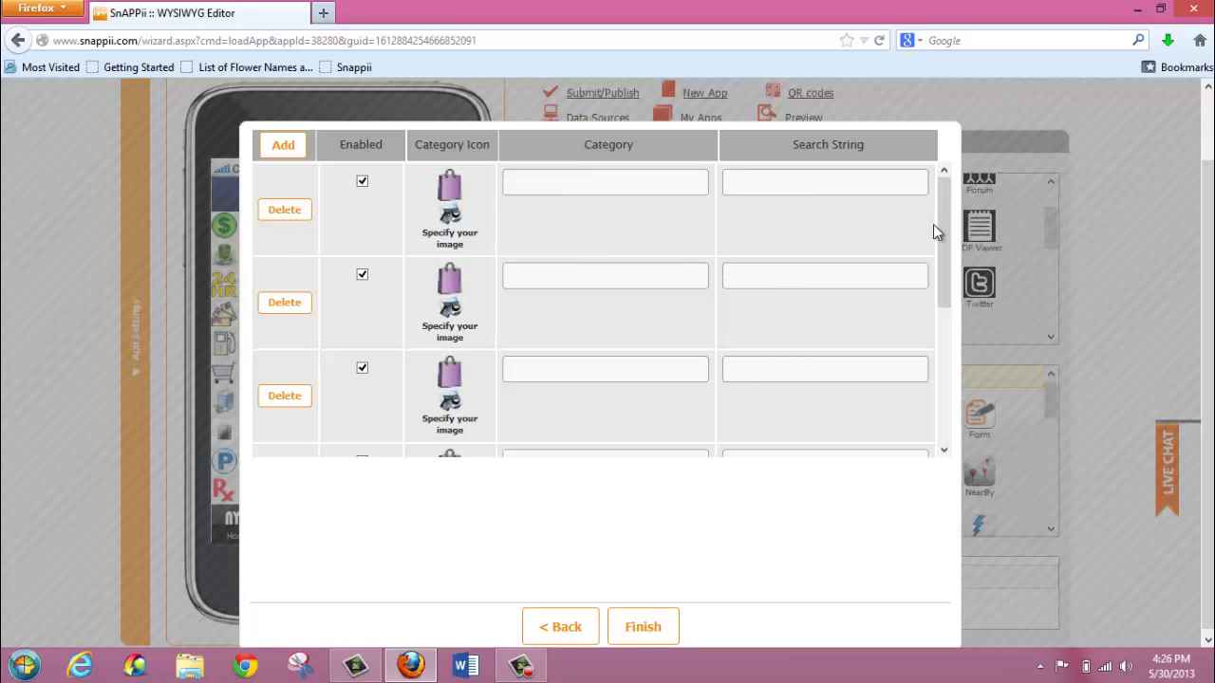
pyautogui.moveTo(943, 223)
pyautogui.mouseDown()
pyautogui.moveTo(946, 393)
pyautogui.moveTo(947, 138)
pyautogui.mouseUp()
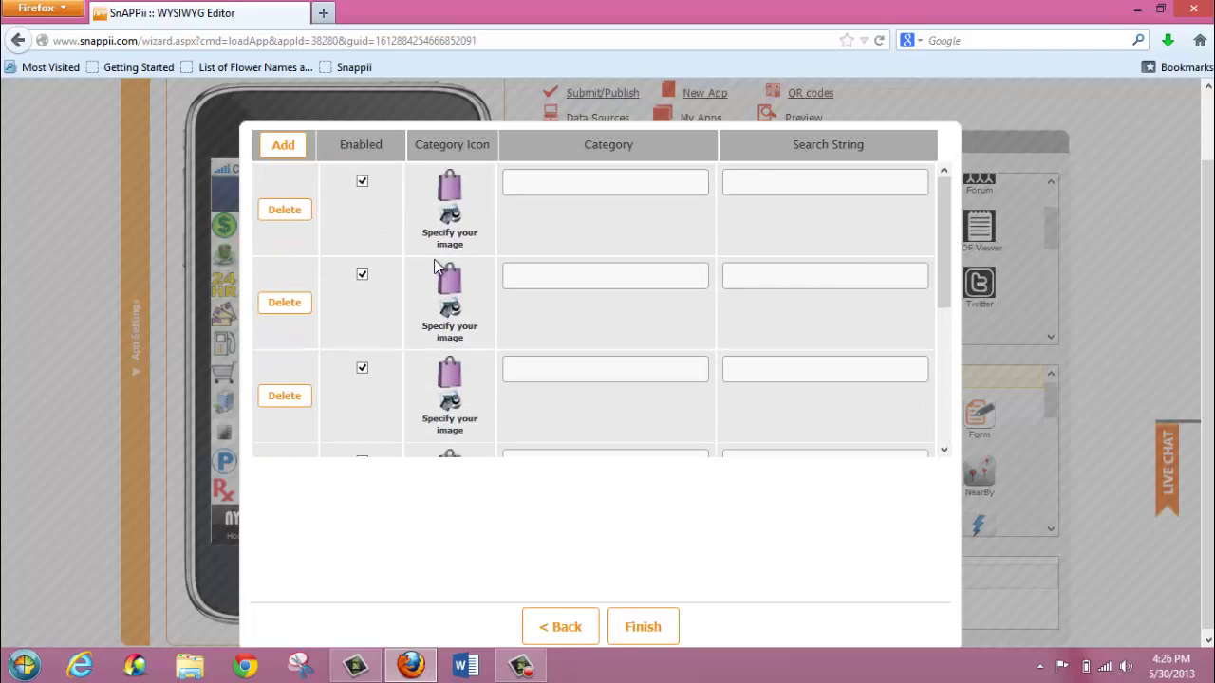
# Step: Set the first category row's icon to the aerial NYC park photo from the Images dialog
pyautogui.click(452, 212)
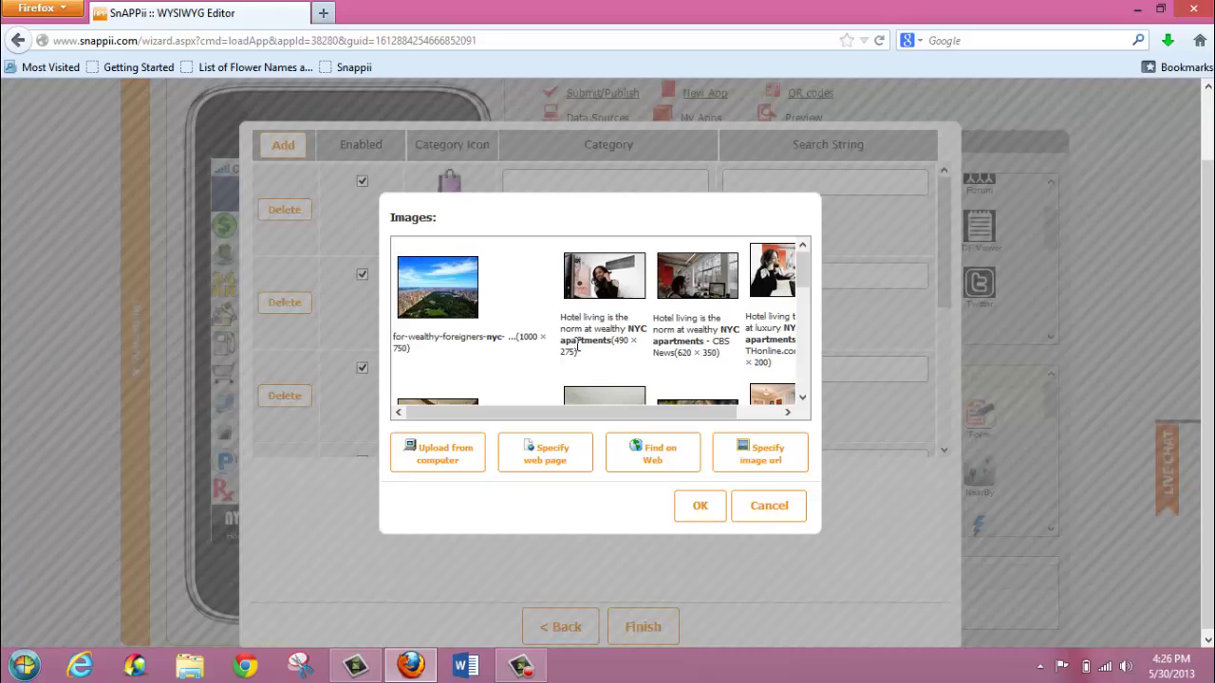
pyautogui.click(418, 290)
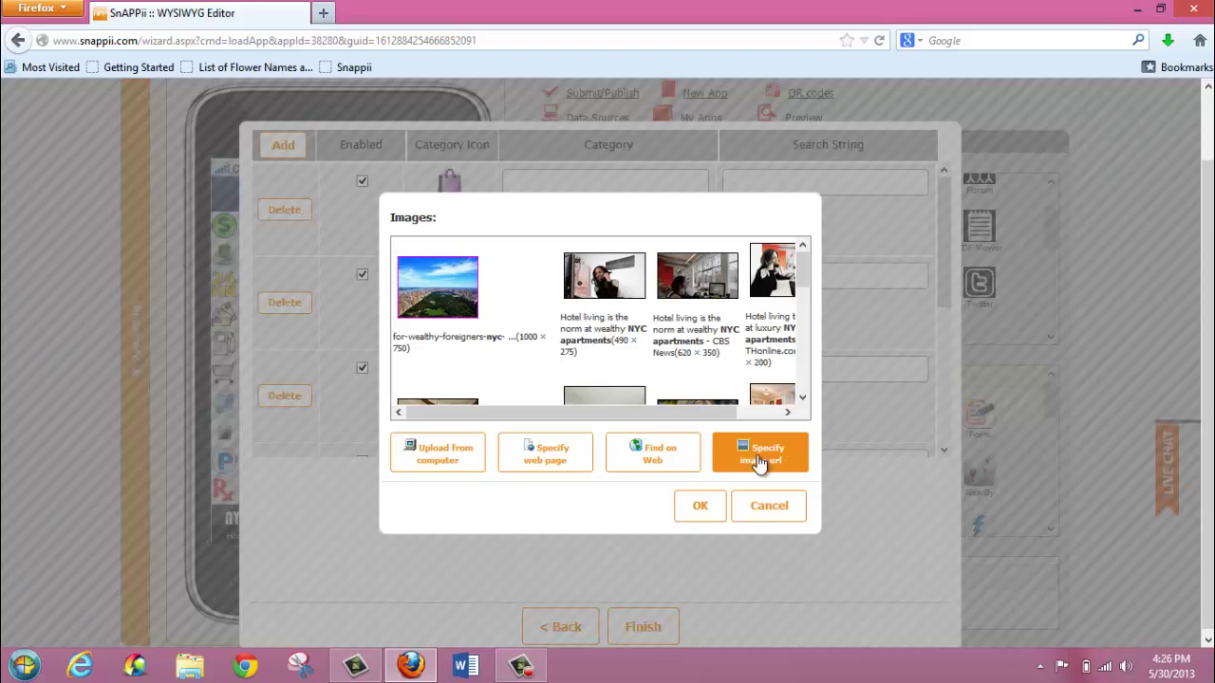
pyautogui.click(699, 506)
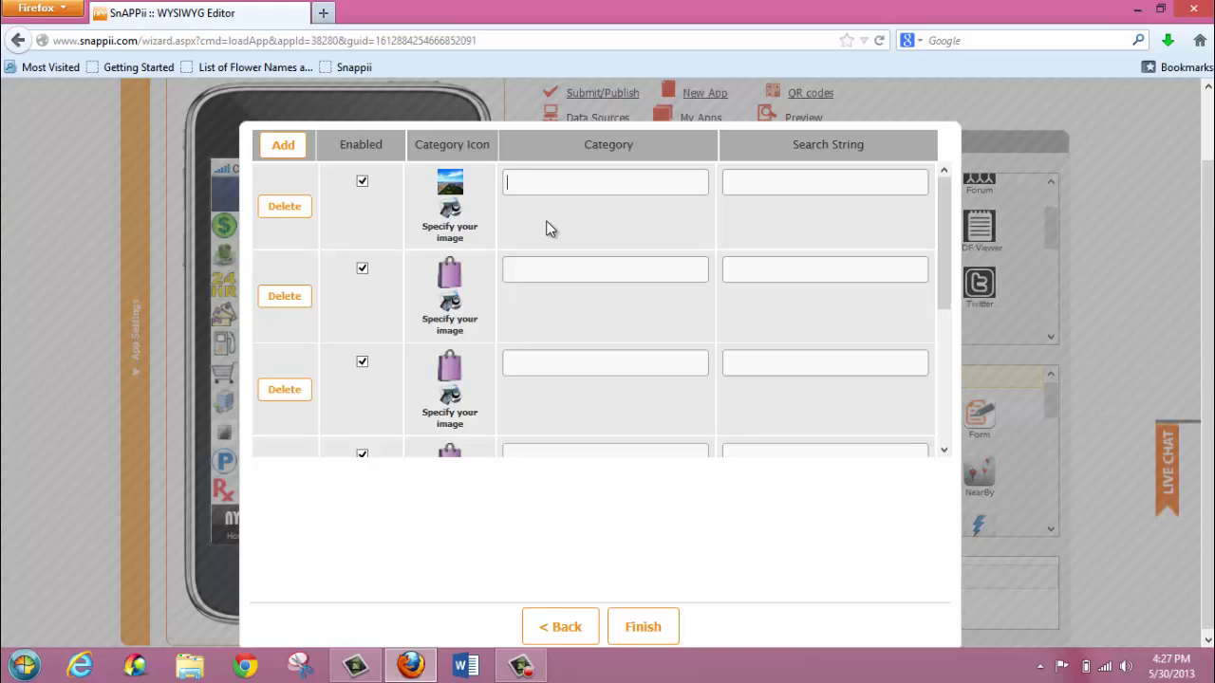
# Step: Name the first category 'Museums' with the search string 'childrens exhibits'
pyautogui.write('Museums')
pyautogui.click(802, 186)
pyautogui.write('children')
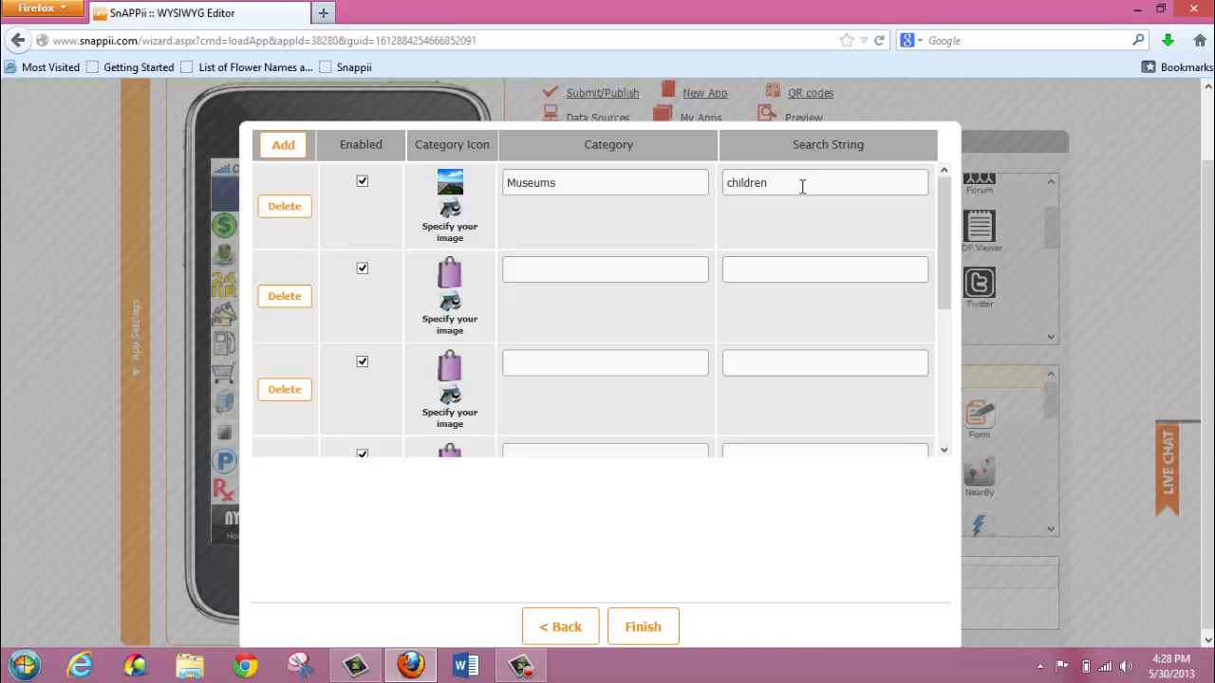
pyautogui.write('s exhib')
pyautogui.write('its')
# Step: Finish the category setup, then open the More page and select the NearBy entry
pyautogui.click(627, 621)
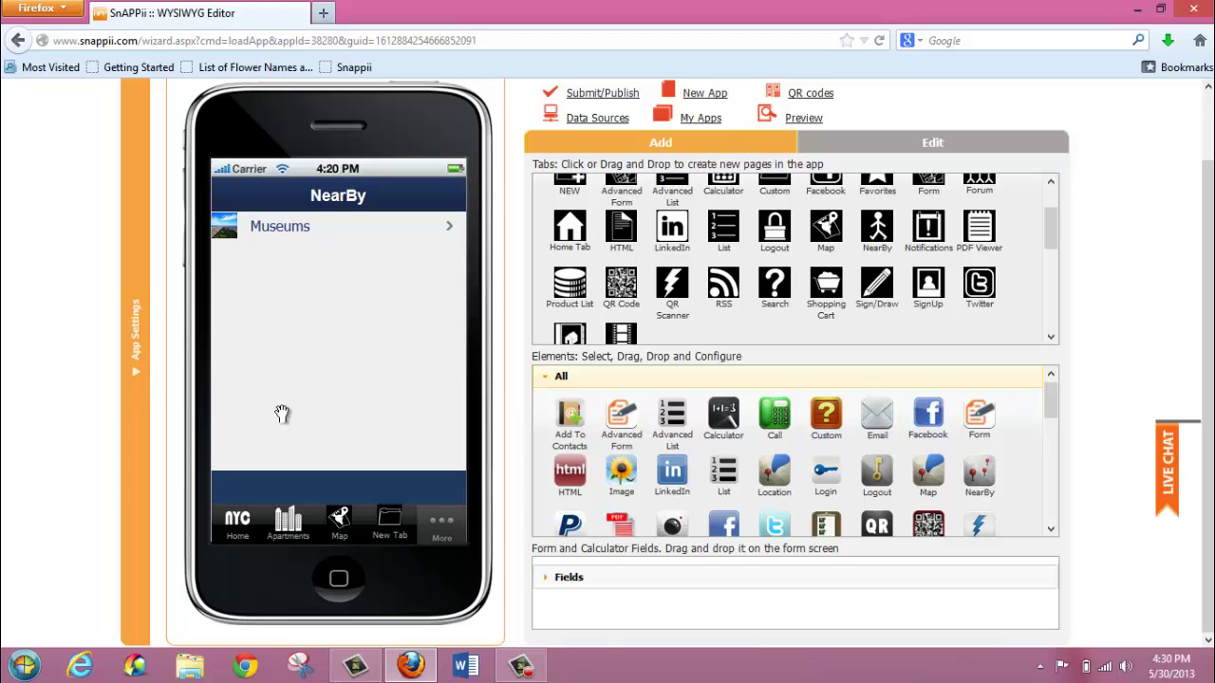
pyautogui.click(440, 523)
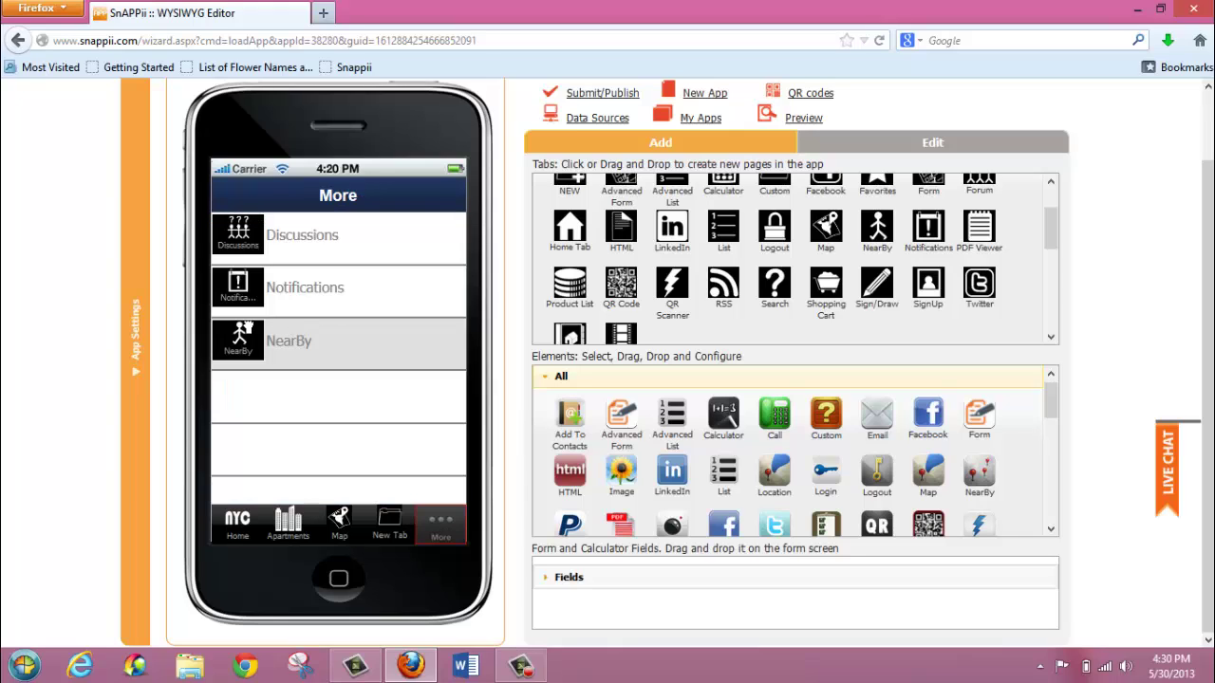
pyautogui.click(247, 299)
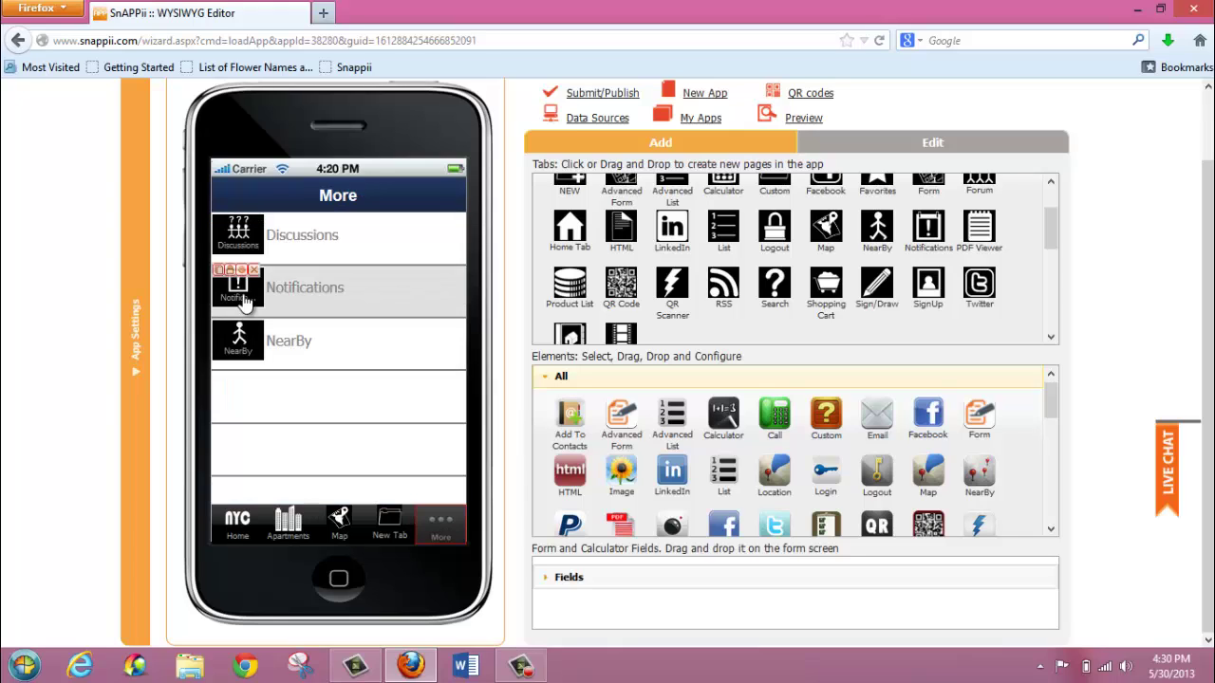
pyautogui.click(249, 330)
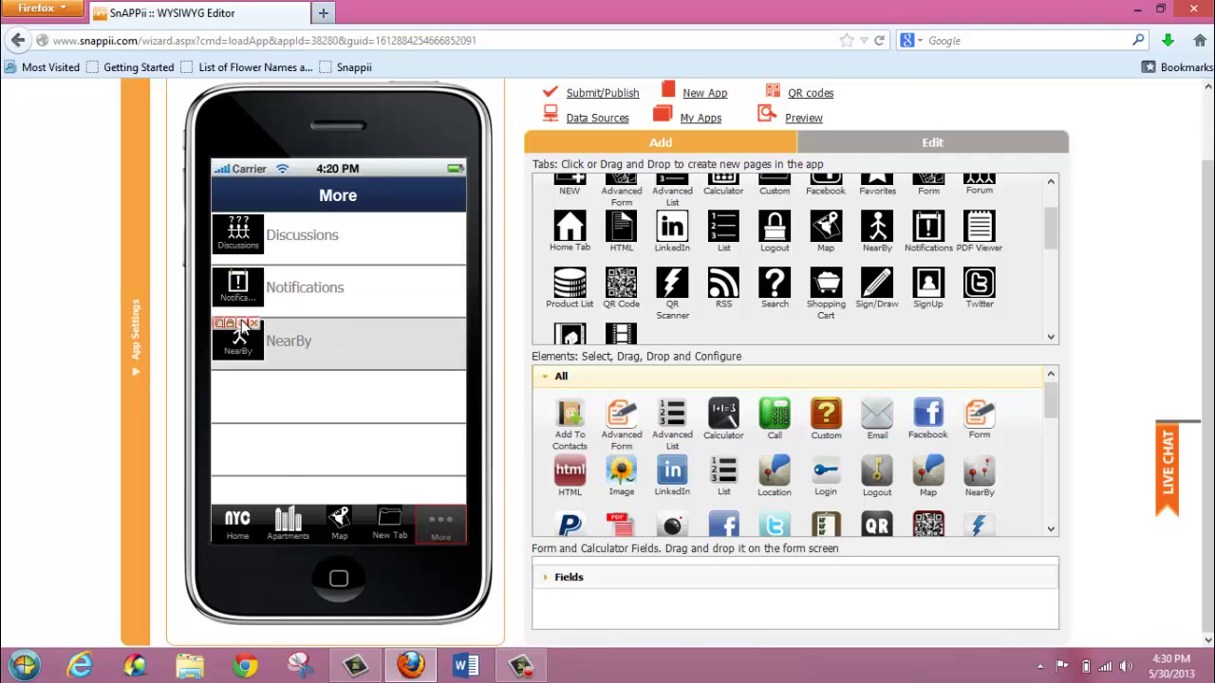
# Step: Make the NearBy tab search for Apartments, excluding multi-family results, and save the settings
pyautogui.click(242, 328)
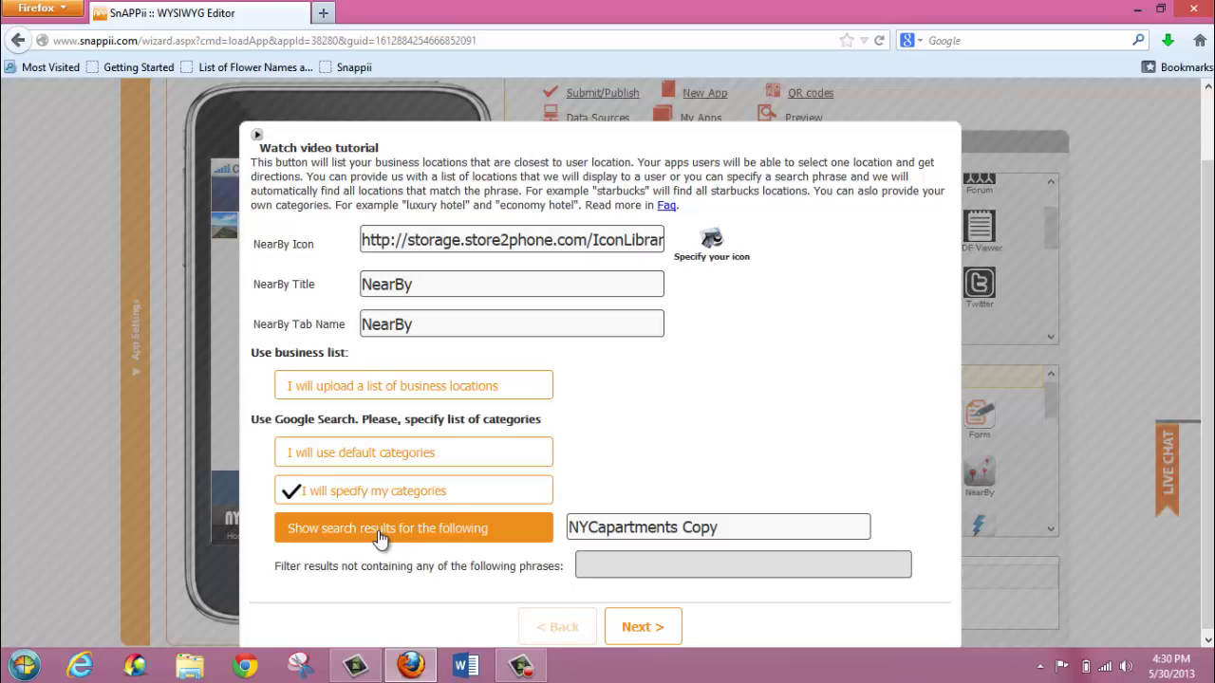
pyautogui.click(380, 536)
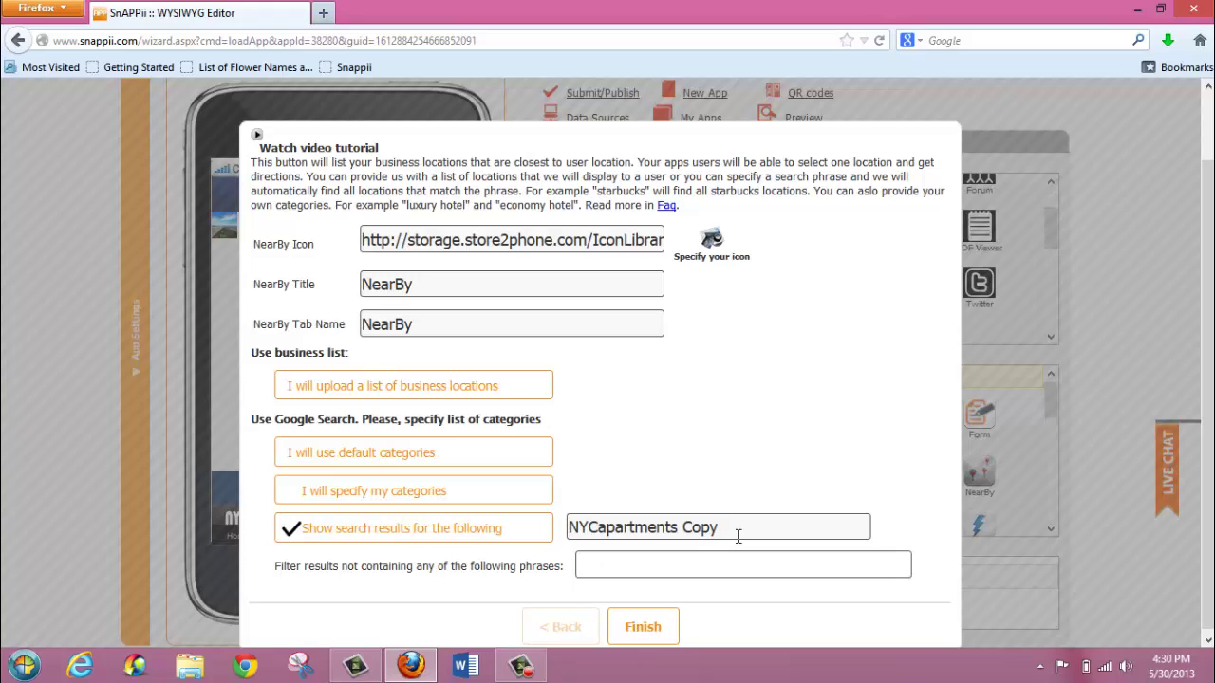
pyautogui.moveTo(738, 536); pyautogui.dragTo(516, 524)
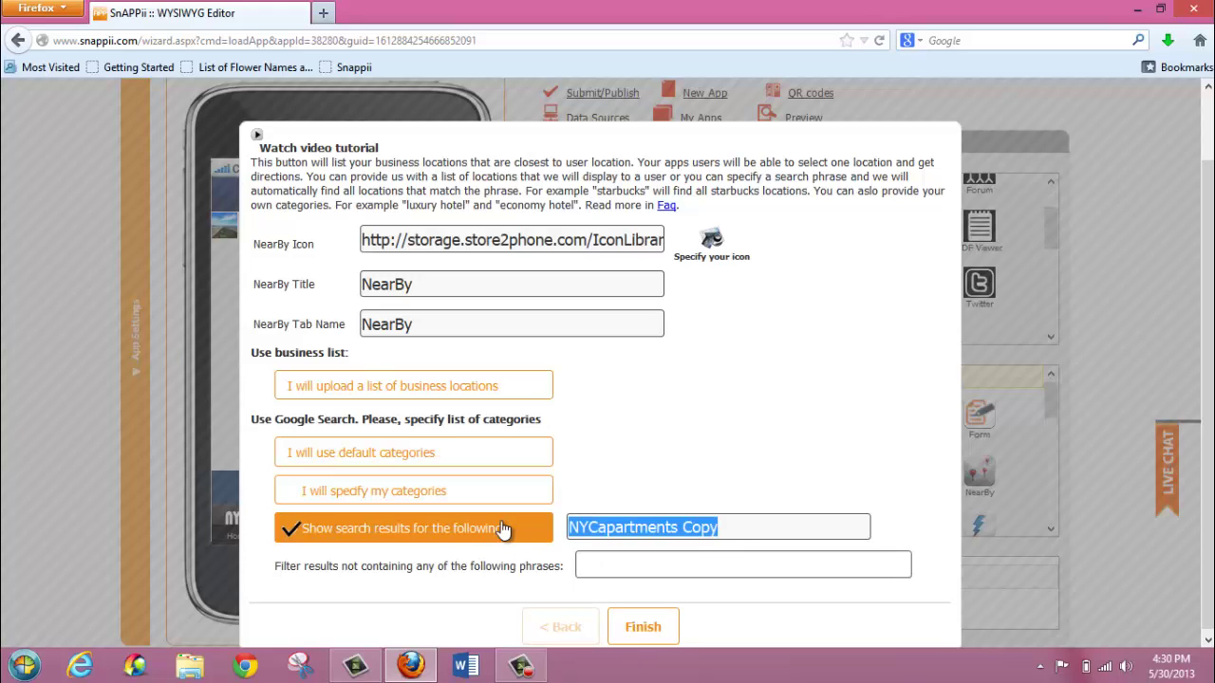
pyautogui.write('Apartments')
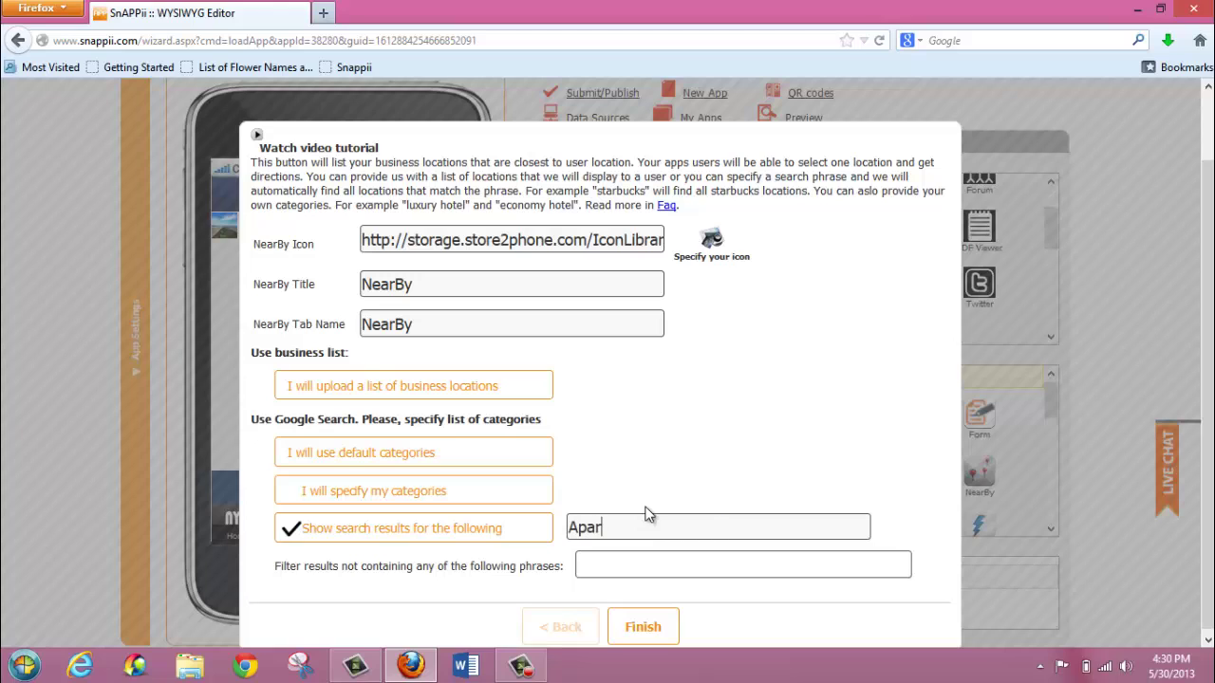
pyautogui.click(605, 568)
pyautogui.write('multi-family')
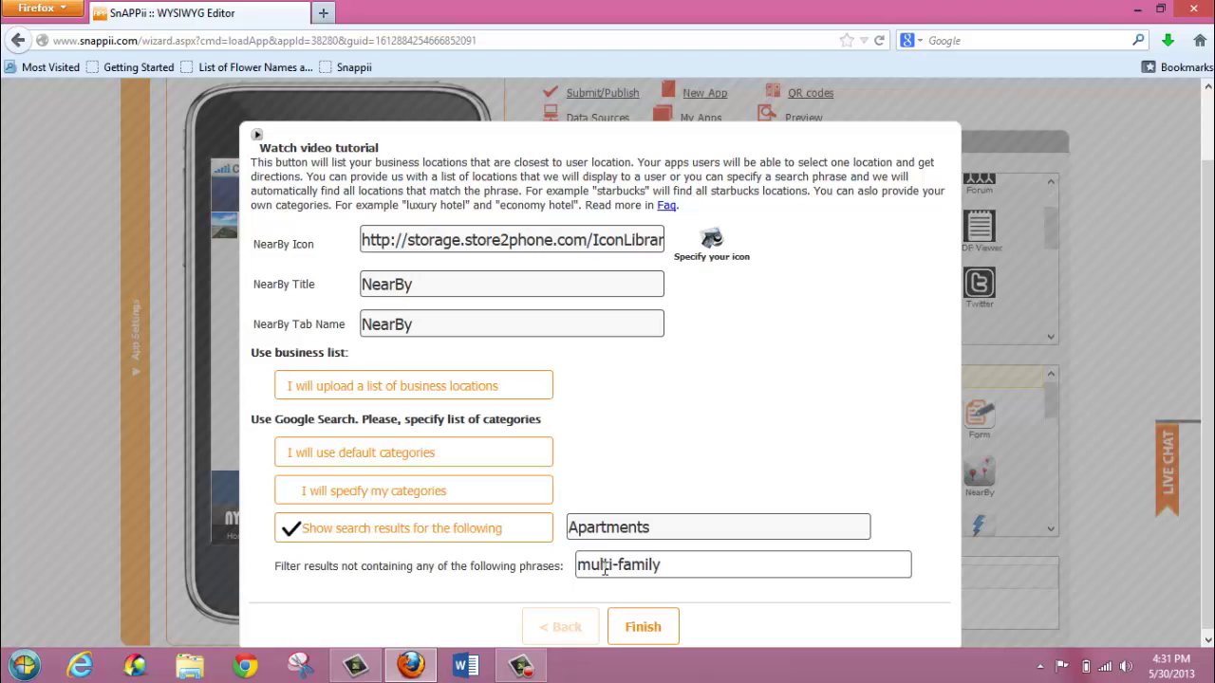
pyautogui.click(624, 613)
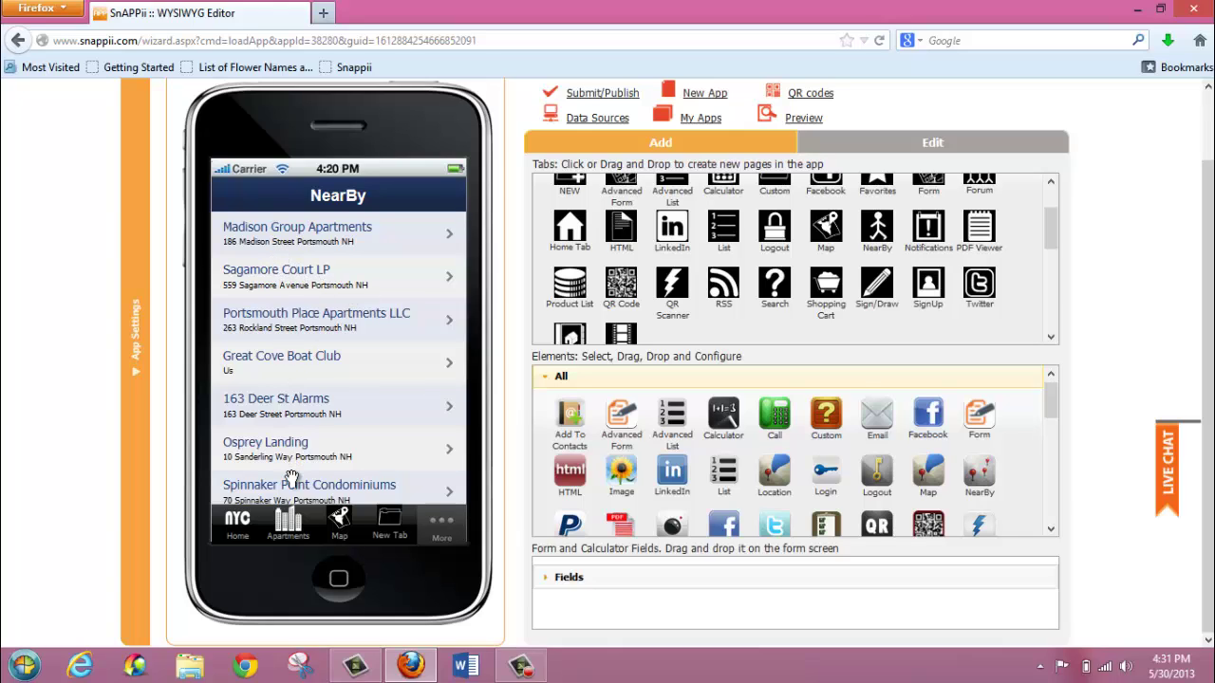
# Step: Go to the More page in the phone preview and open the NearBy tab's settings
pyautogui.click(426, 524)
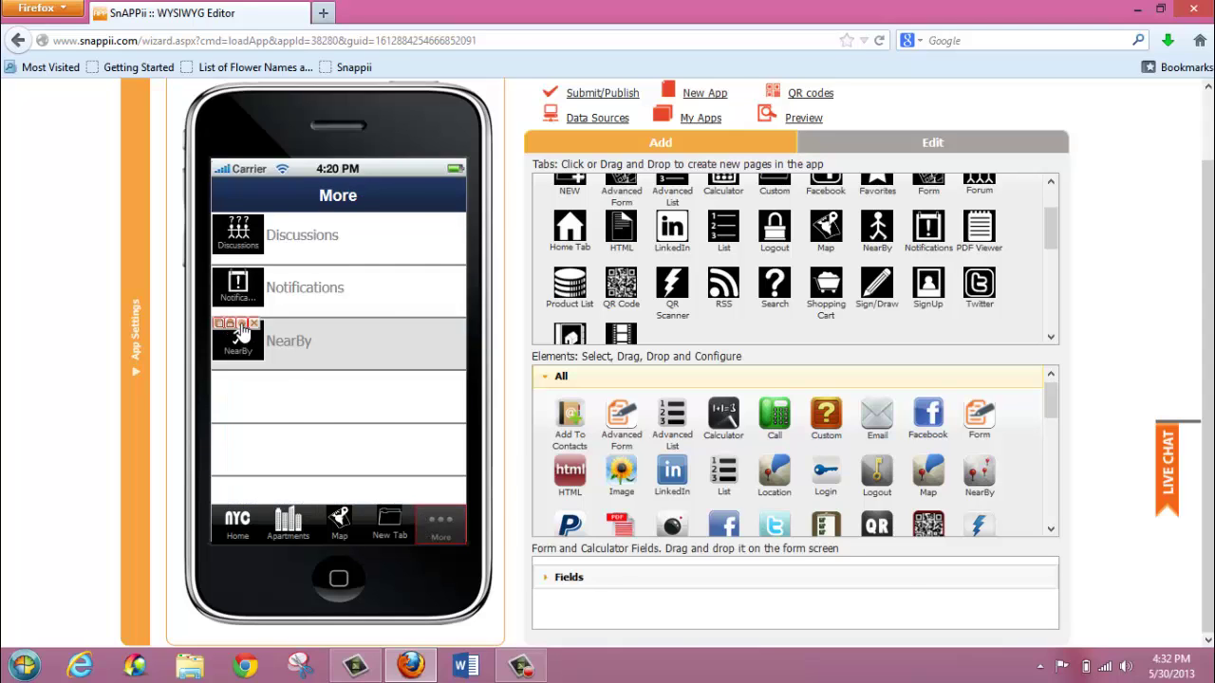
pyautogui.click(241, 327)
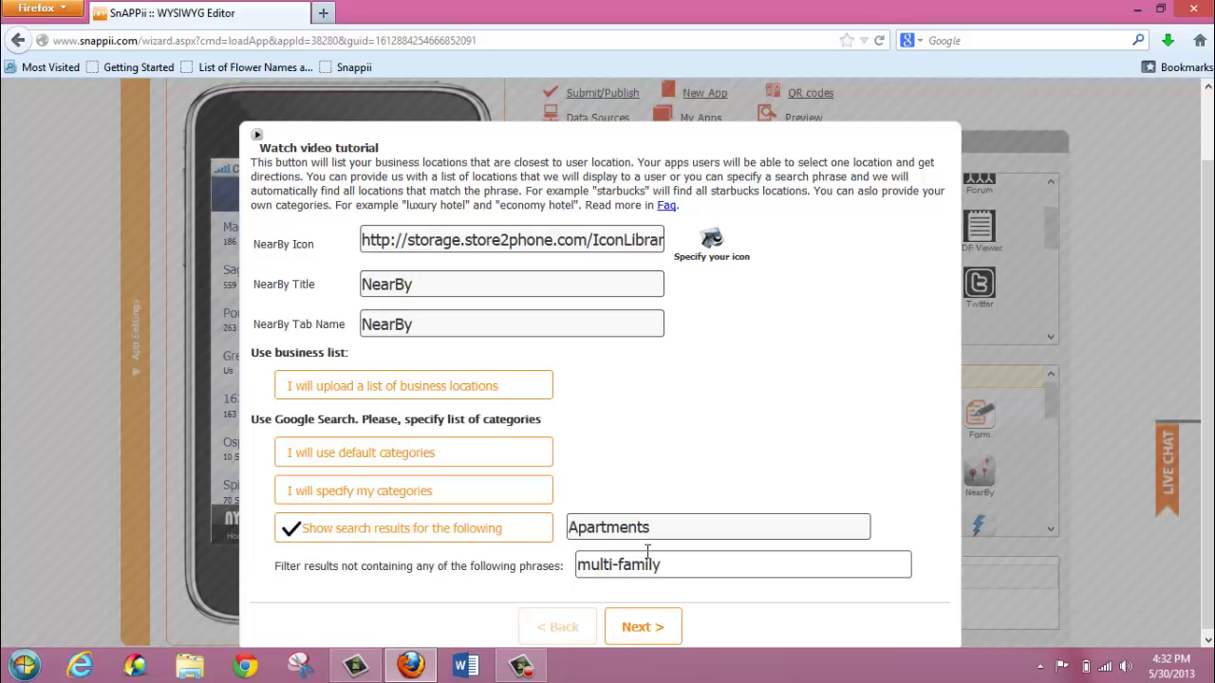
# Step: Replace the multi-family exclusion phrase with Los Angeles and save the NearBy settings
pyautogui.moveTo(662, 564); pyautogui.dragTo(525, 562)
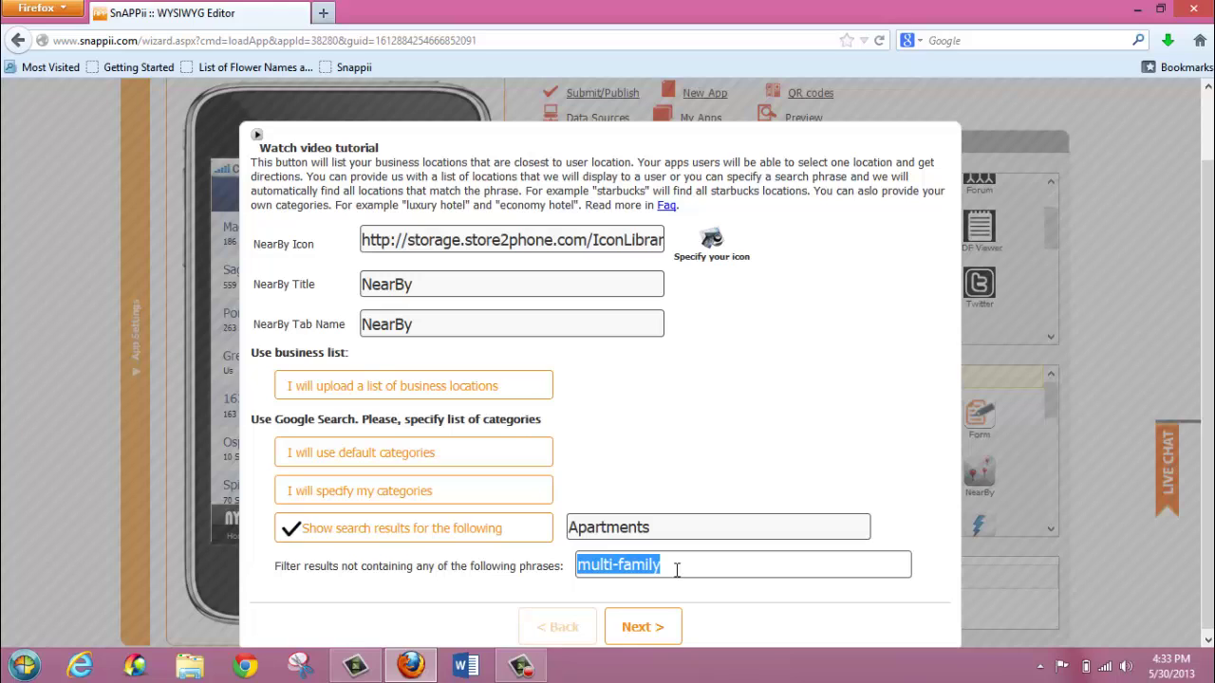
pyautogui.press('BackSpace')
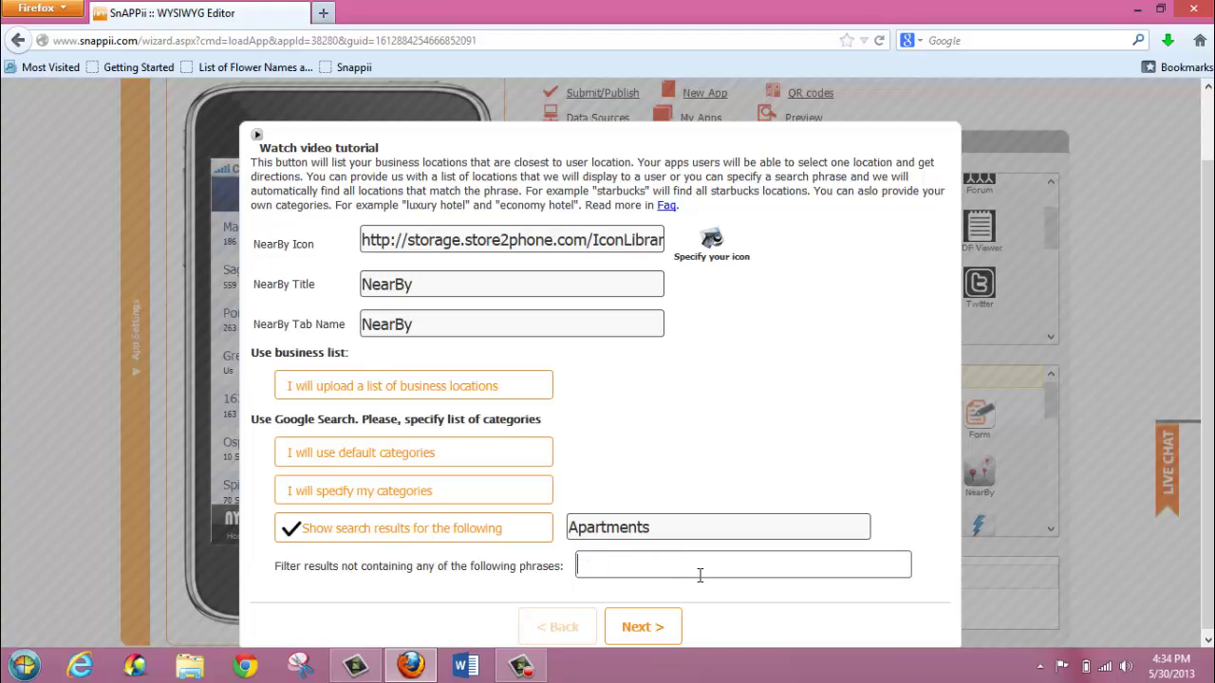
pyautogui.write('Los Angeles')
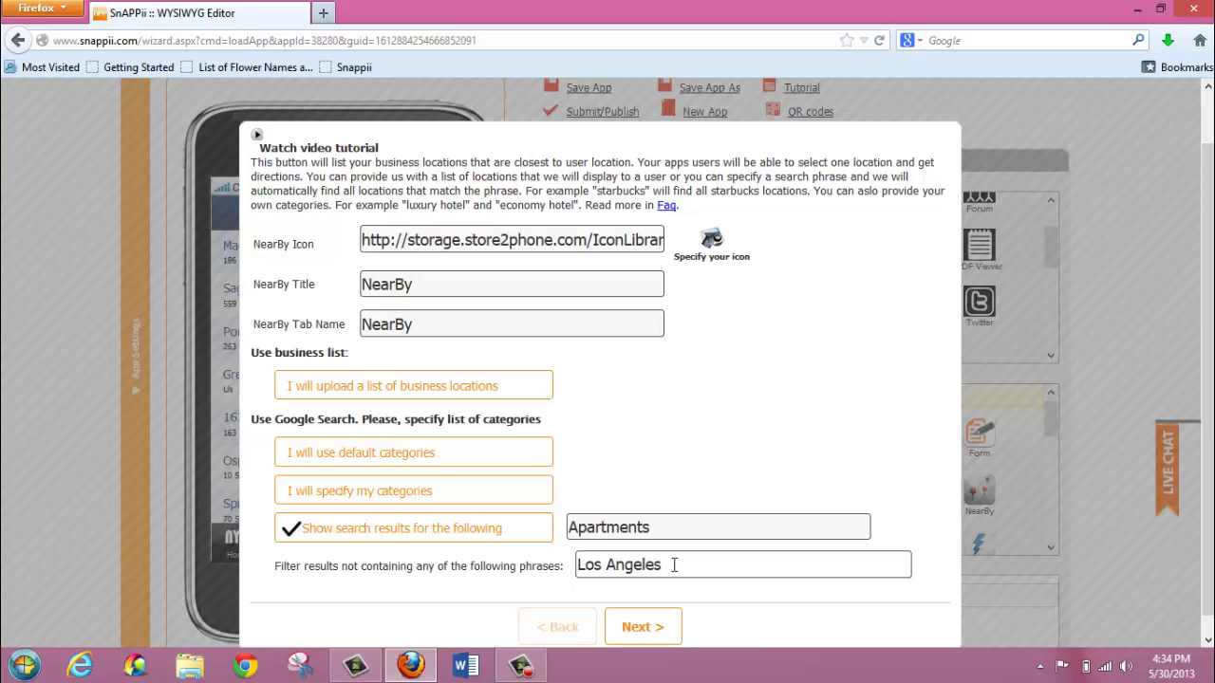
pyautogui.click(622, 623)
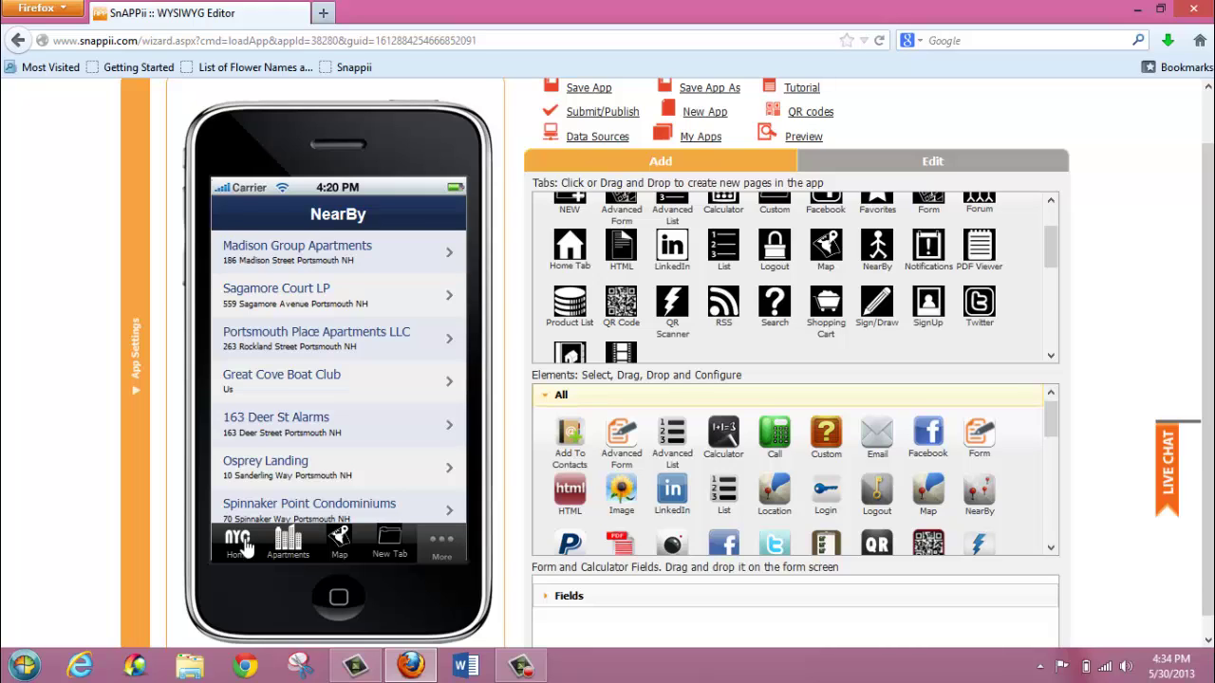
# Step: Preview the Home page, then the NearBy results list via the More page
pyautogui.click(244, 549)
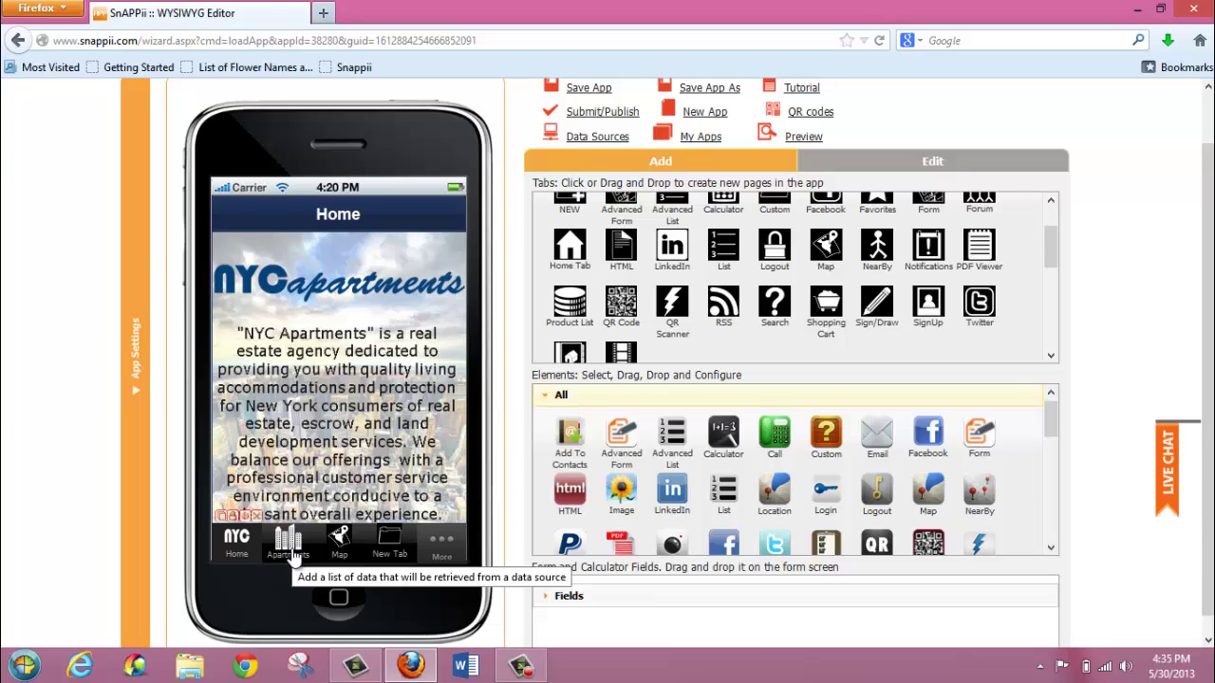
pyautogui.click(440, 541)
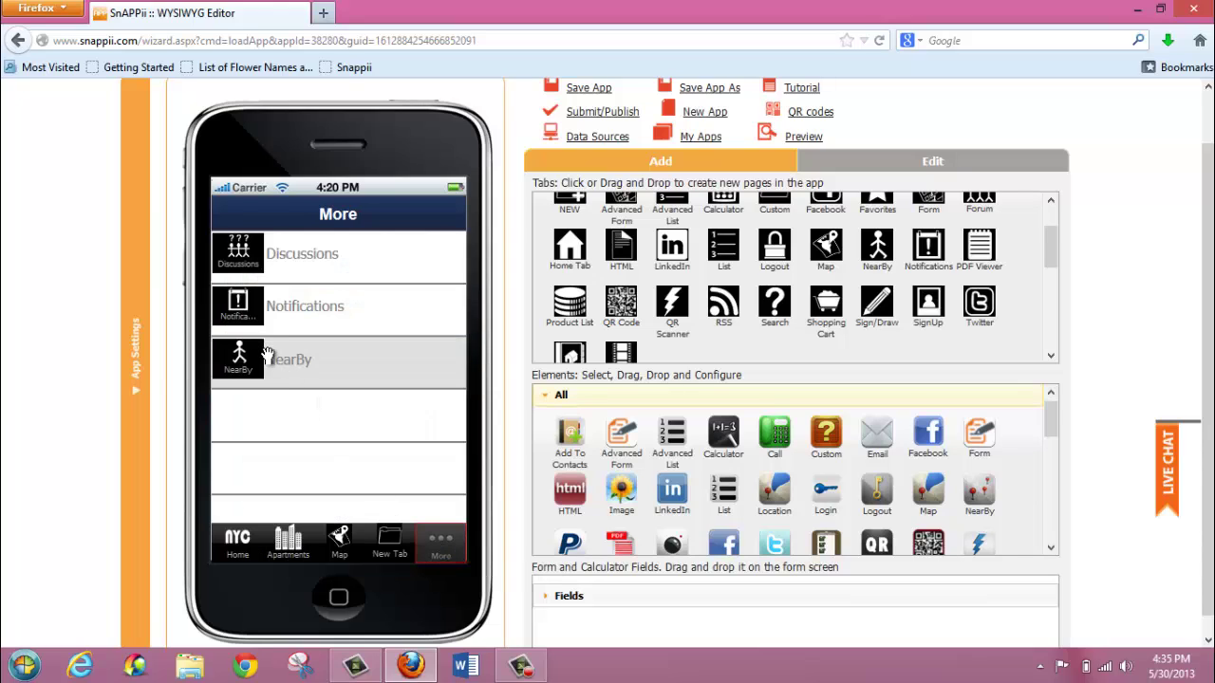
pyautogui.click(276, 354)
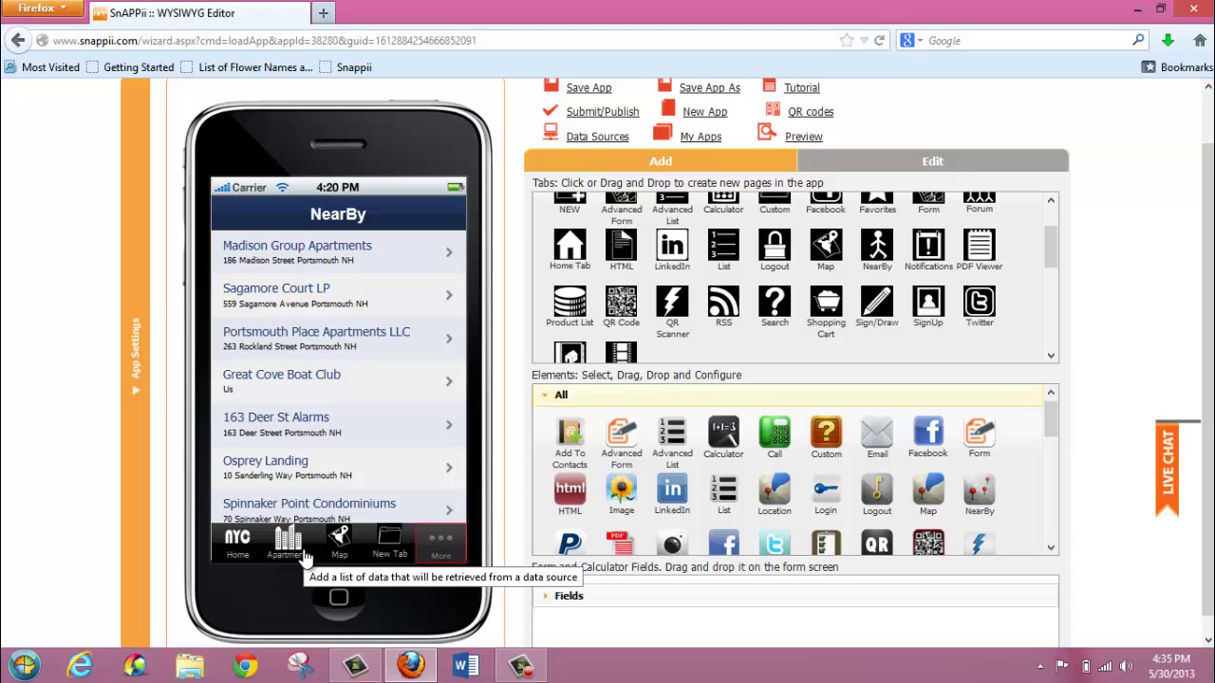
# Step: On the New Tab page, add Call and Email buttons with default settings, then a NearBy button
pyautogui.click(392, 553)
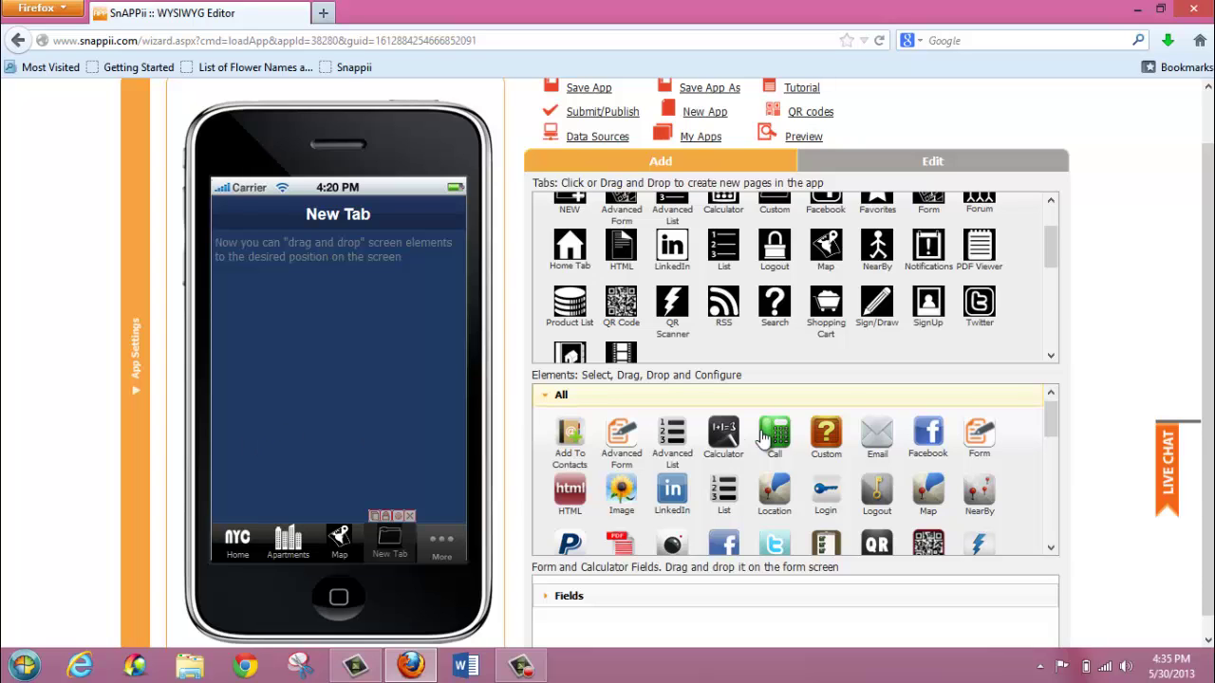
pyautogui.moveTo(777, 441); pyautogui.dragTo(264, 342)
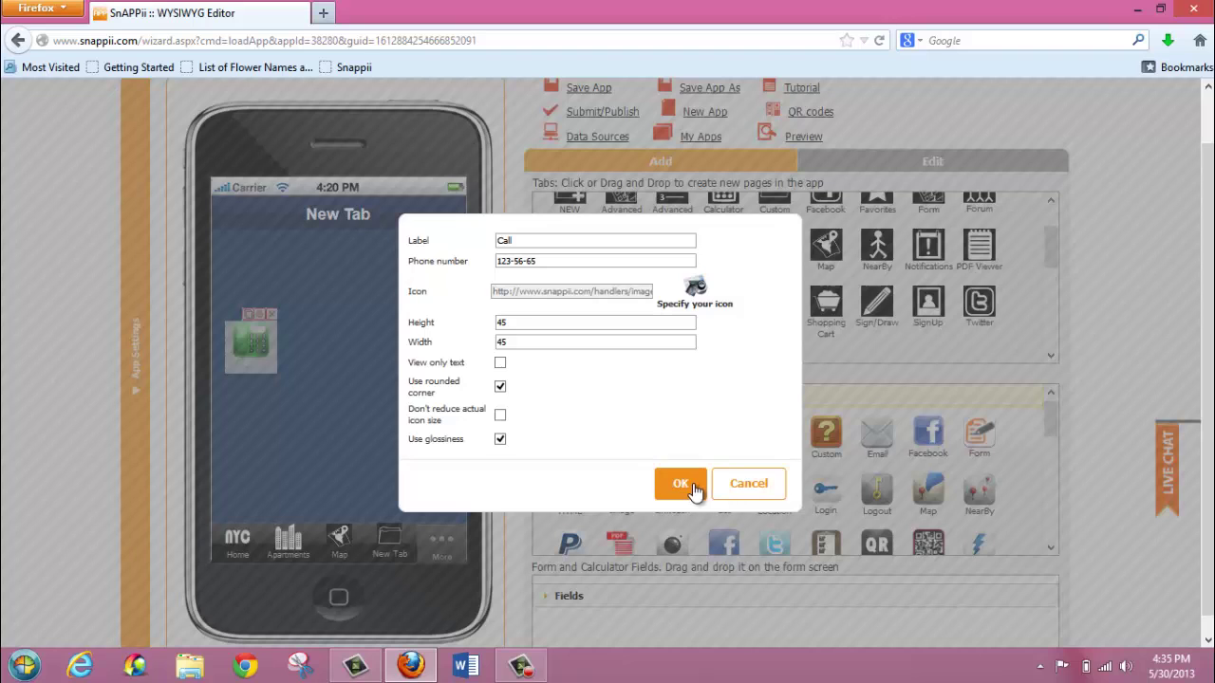
pyautogui.click(689, 488)
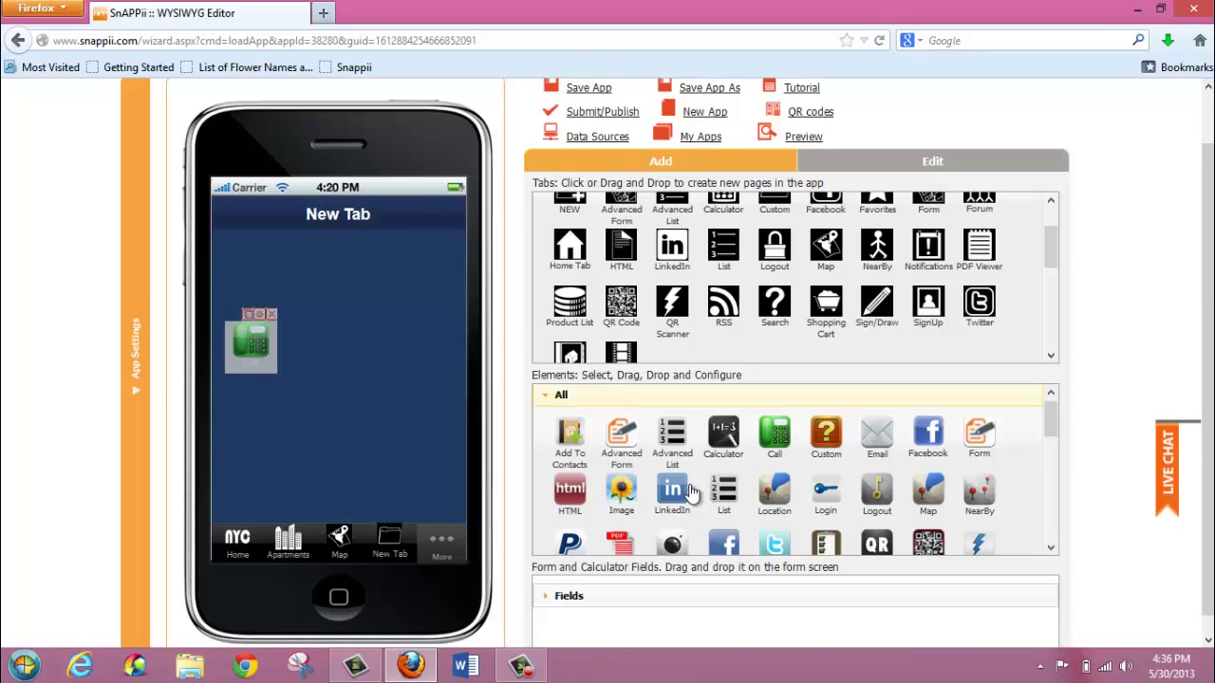
pyautogui.moveTo(866, 441)
pyautogui.mouseDown()
pyautogui.moveTo(471, 339)
pyautogui.moveTo(290, 342)
pyautogui.moveTo(309, 337)
pyautogui.moveTo(301, 347)
pyautogui.mouseUp()
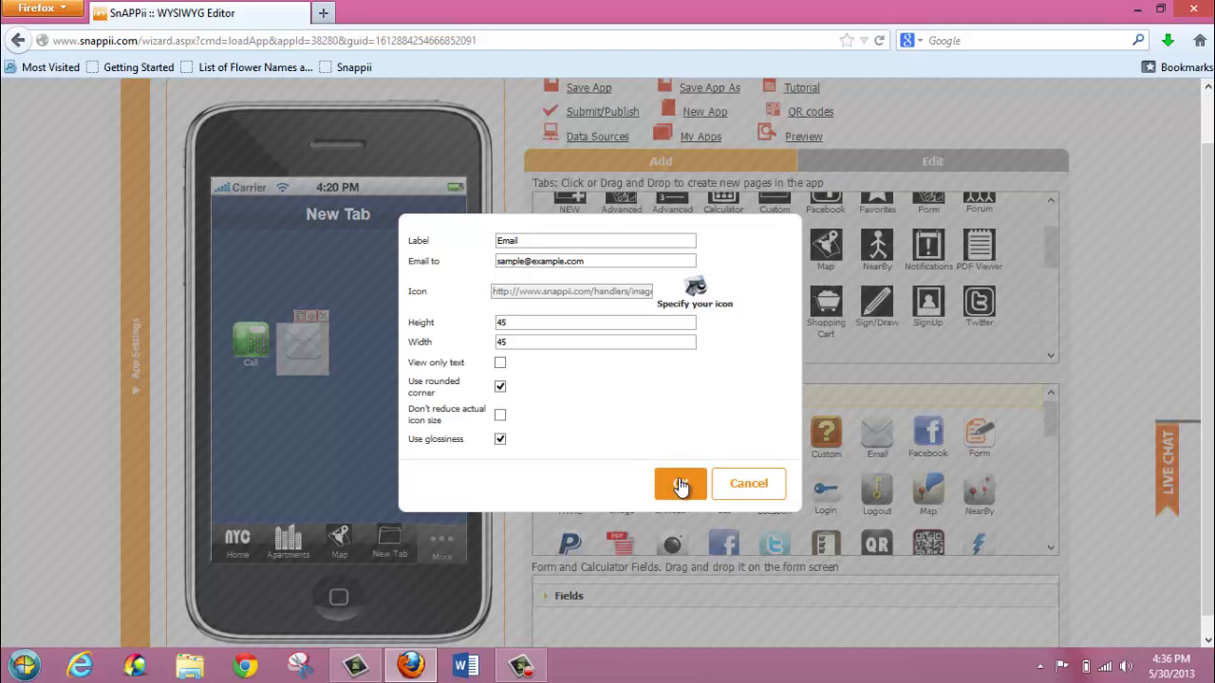
pyautogui.click(680, 486)
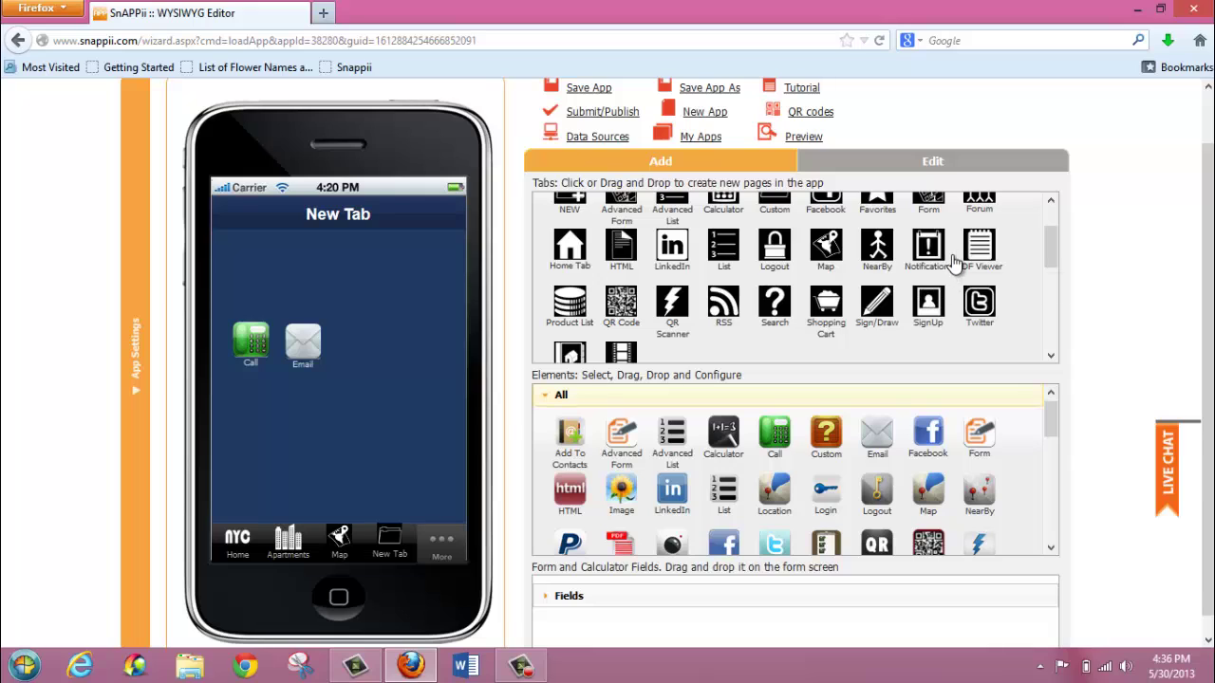
pyautogui.moveTo(978, 491)
pyautogui.mouseDown()
pyautogui.moveTo(378, 285)
pyautogui.moveTo(378, 349)
pyautogui.mouseUp()
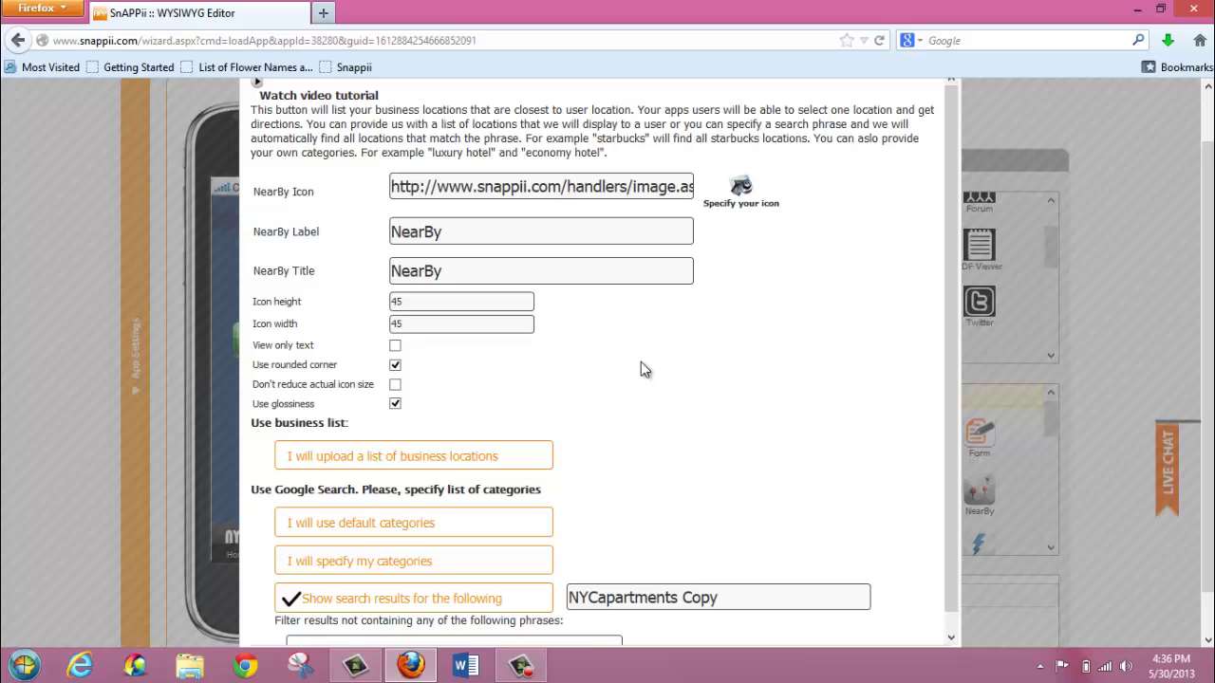
# Step: Set the NearBy button to view only text with icon width 75 instead of 45
pyautogui.scroll(-1, 641, 368)
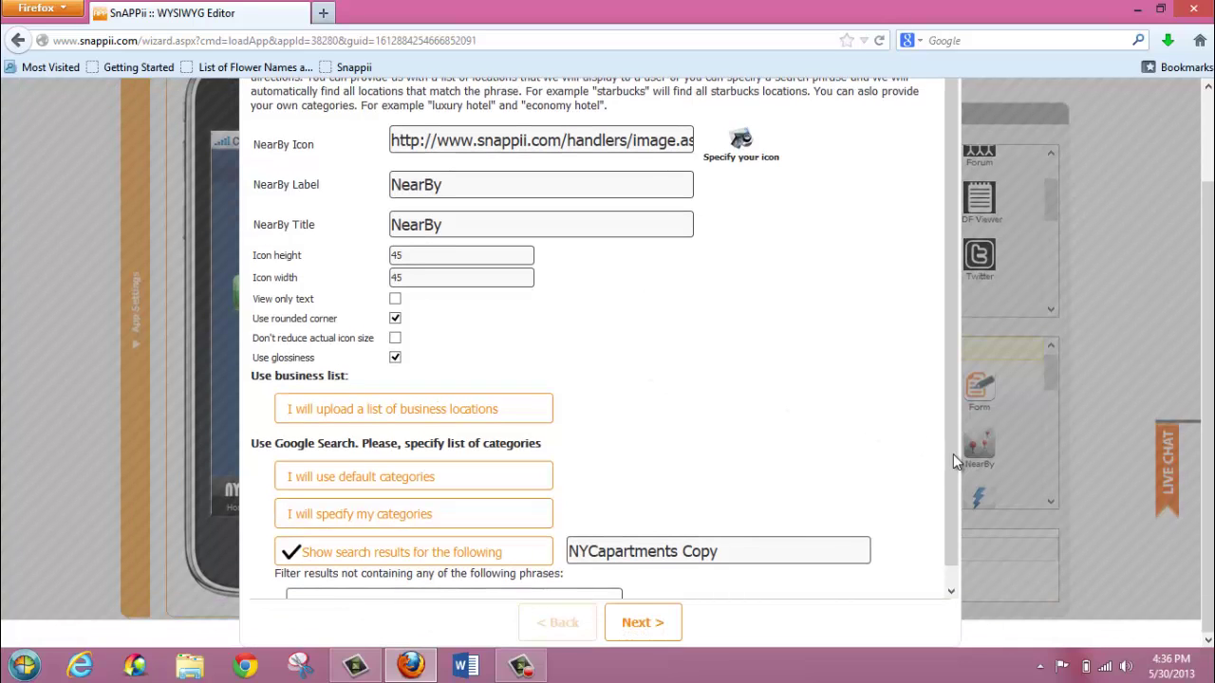
pyautogui.moveTo(955, 453)
pyautogui.mouseDown()
pyautogui.moveTo(955, 505)
pyautogui.moveTo(955, 454)
pyautogui.mouseUp()
pyautogui.click(396, 302)
pyautogui.moveTo(414, 279); pyautogui.dragTo(344, 280)
pyautogui.write('75')
pyautogui.click(395, 298)
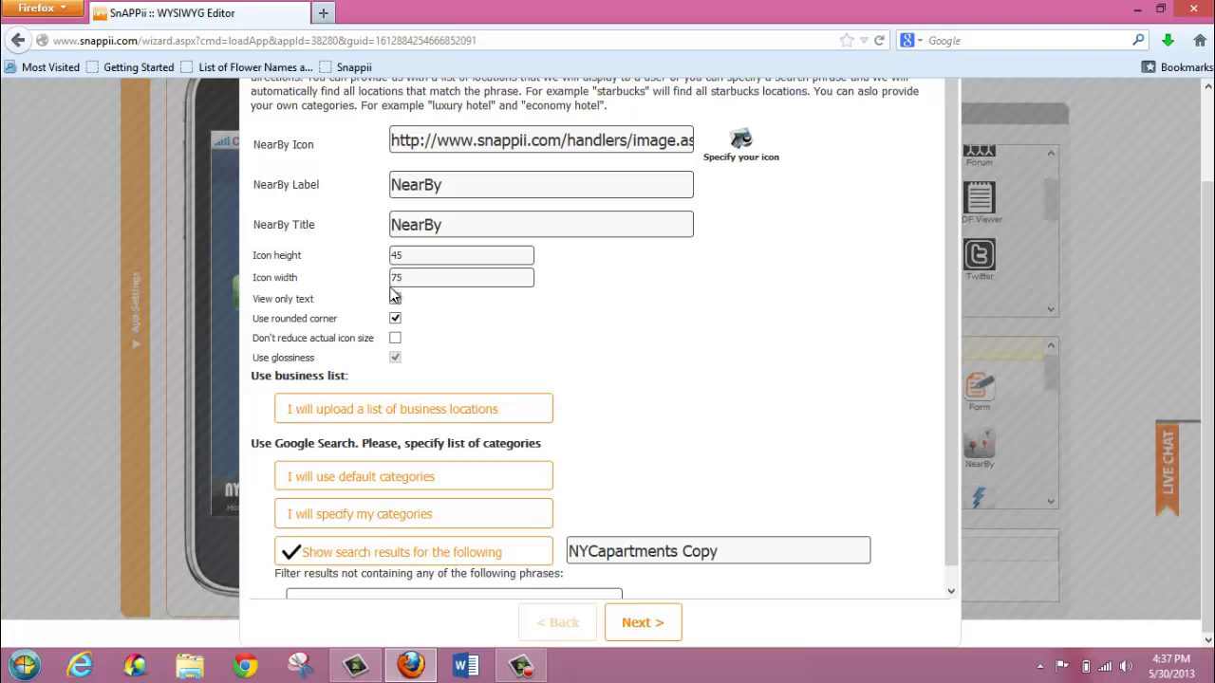
pyautogui.click(653, 619)
# Step: Open the New Tab NearBy element's setup dialog using the edit icon in its toolbar
pyautogui.click(373, 322)
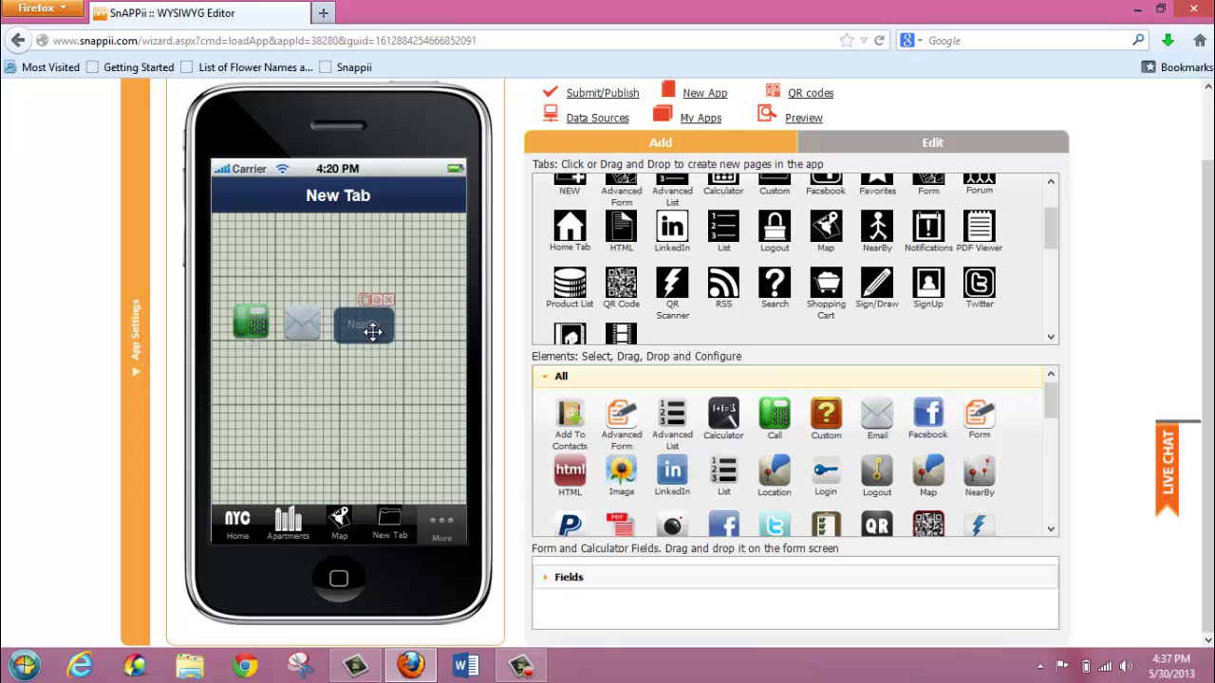
pyautogui.moveTo(373, 320); pyautogui.dragTo(371, 320)
pyautogui.click(379, 395)
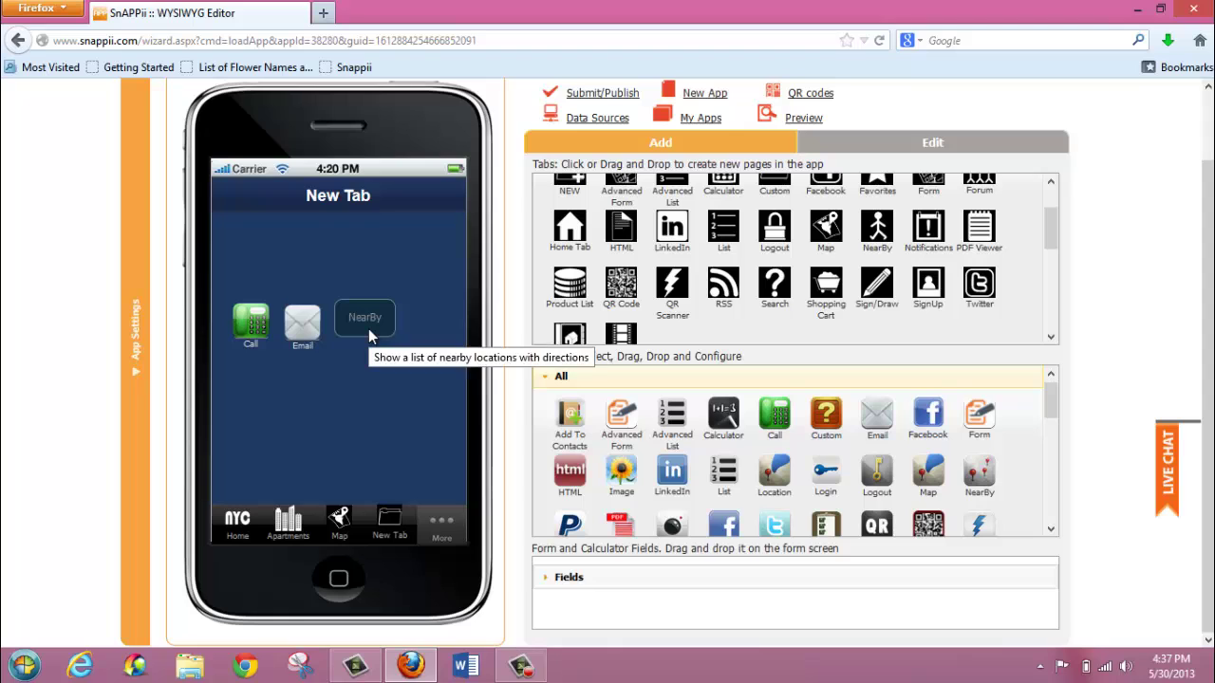
pyautogui.moveTo(368, 323)
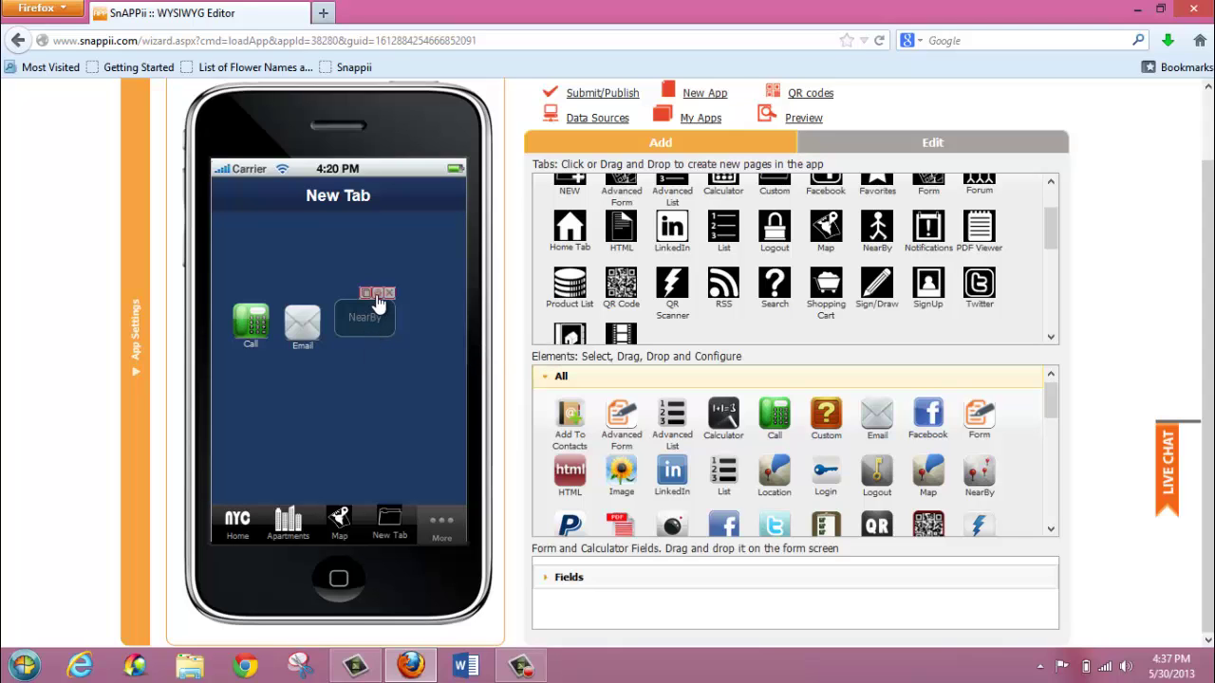
pyautogui.click(376, 296)
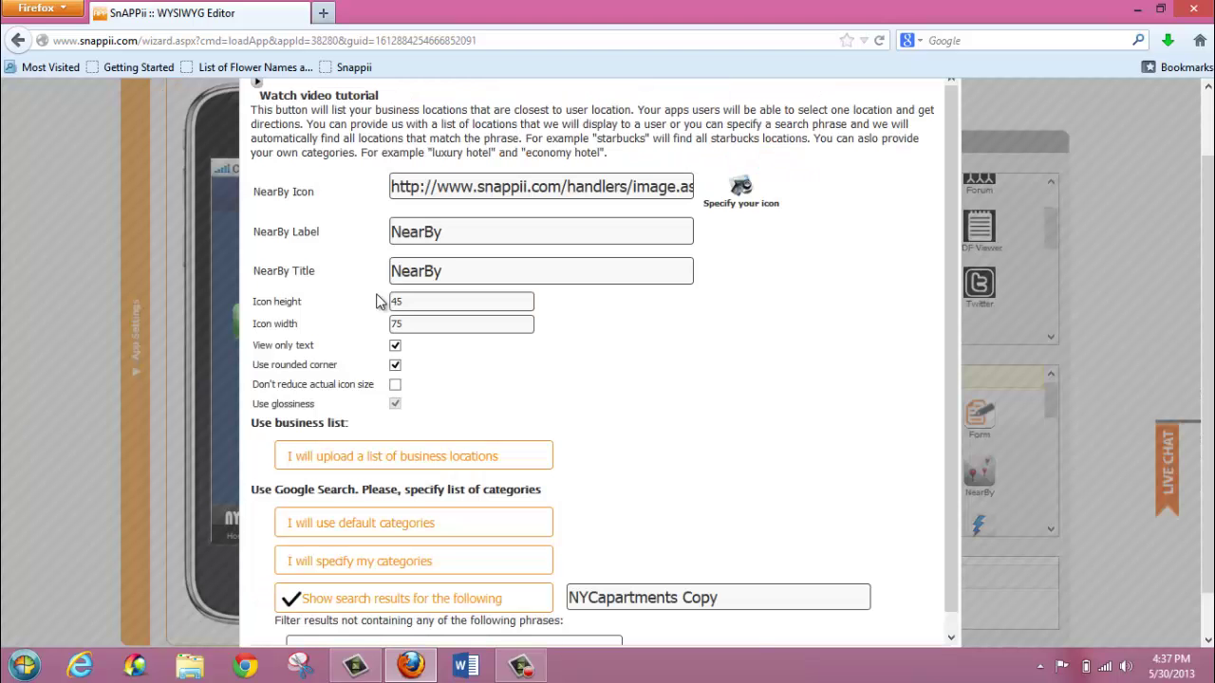
# Step: Turn off text-only and give the NearBy button the blue cube icon from the Icon library
pyautogui.click(395, 346)
pyautogui.click(741, 190)
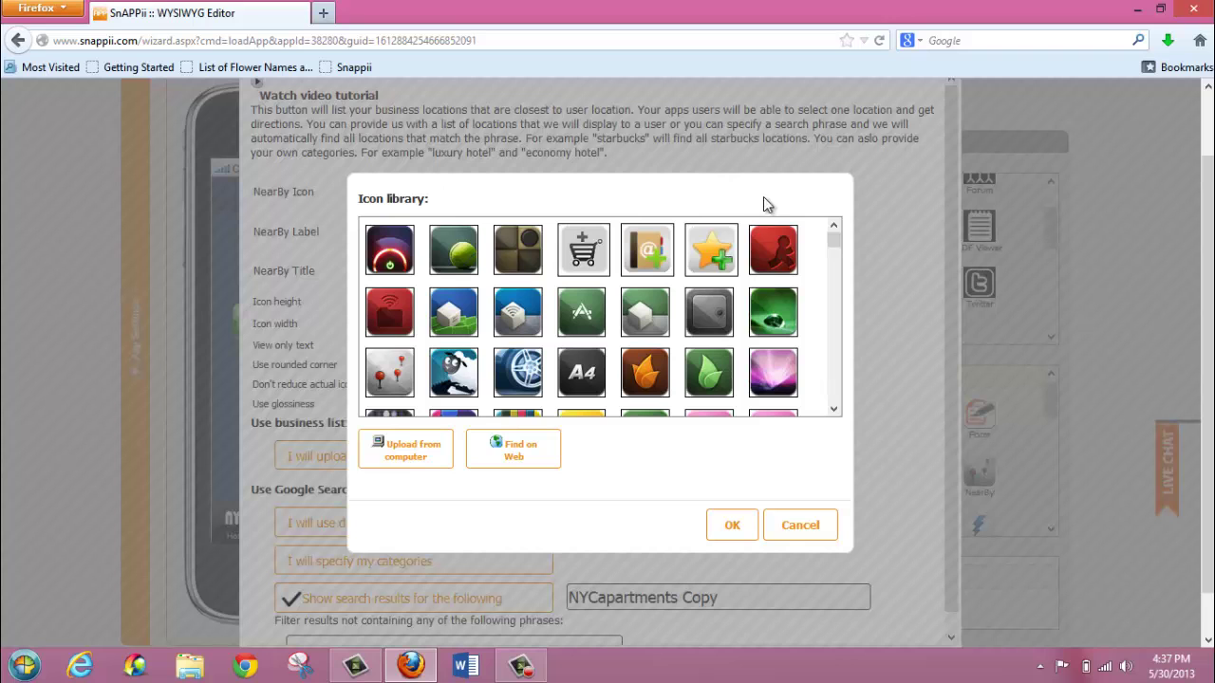
pyautogui.moveTo(832, 238); pyautogui.dragTo(832, 278)
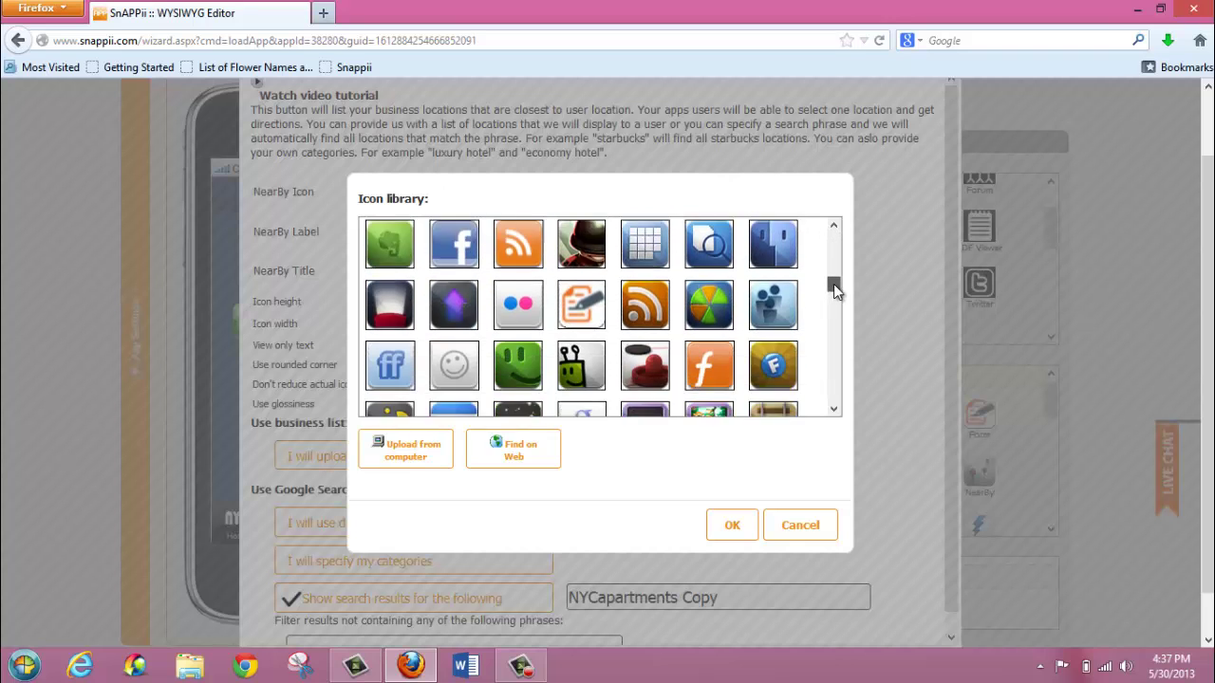
pyautogui.moveTo(833, 284); pyautogui.dragTo(832, 298)
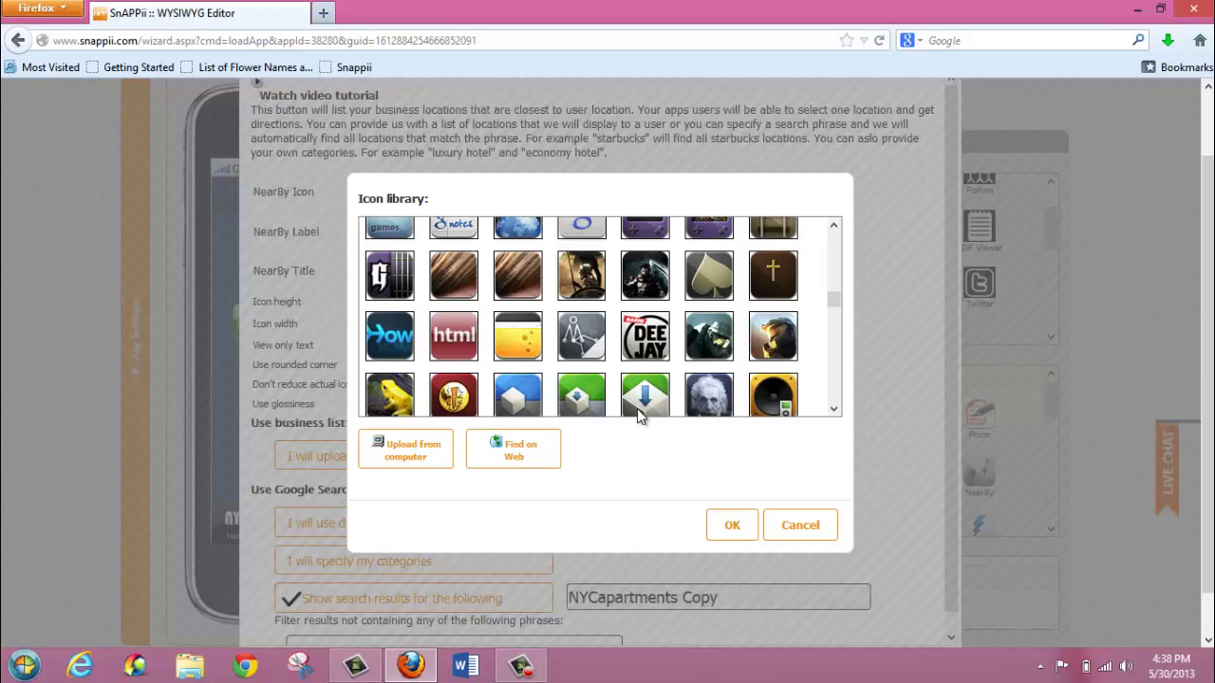
pyautogui.click(528, 397)
pyautogui.click(725, 525)
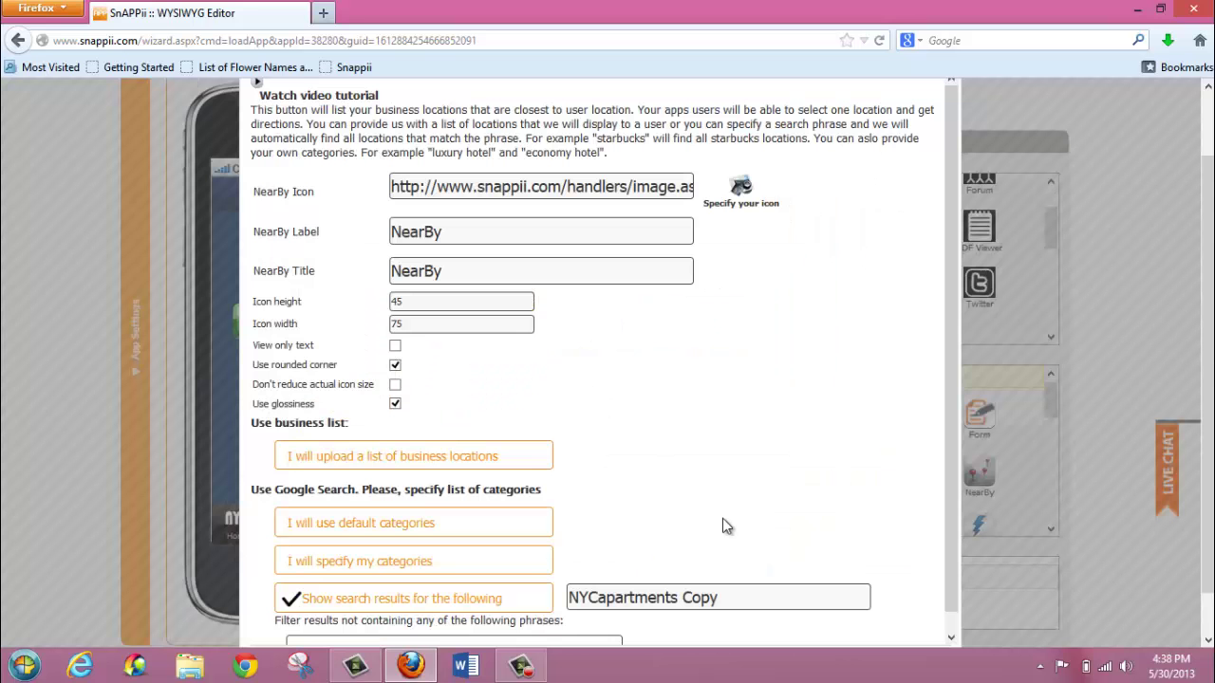
pyautogui.scroll(-1, 881, 469)
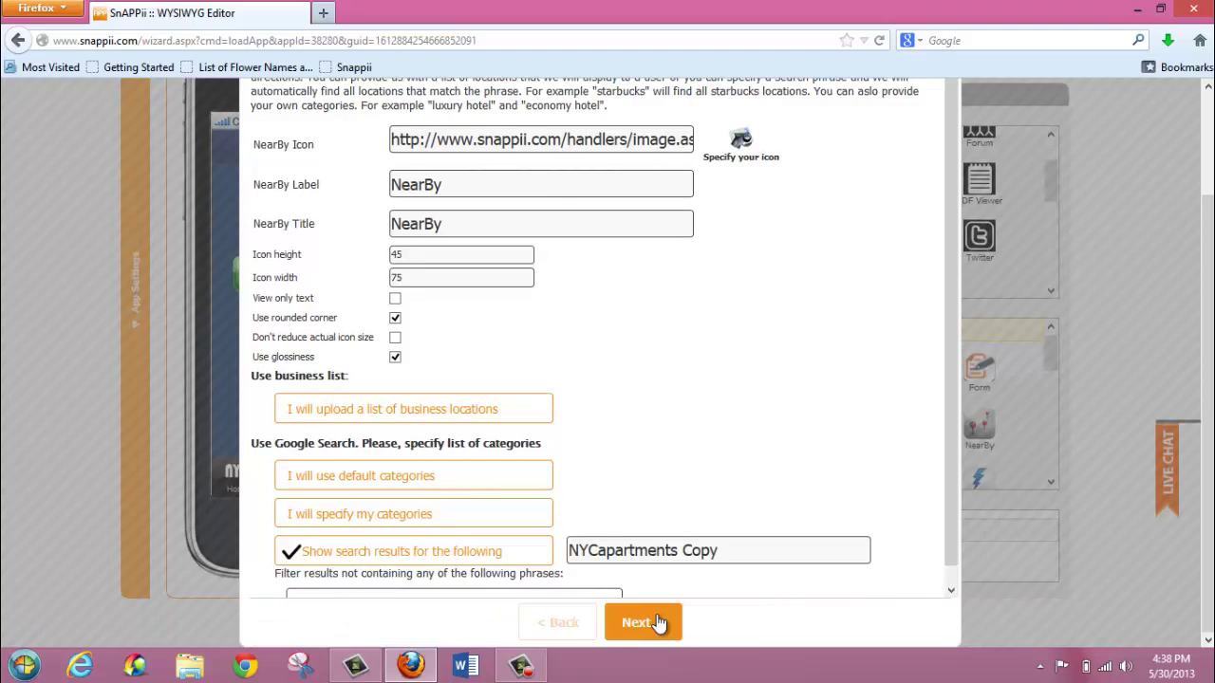
pyautogui.click(641, 623)
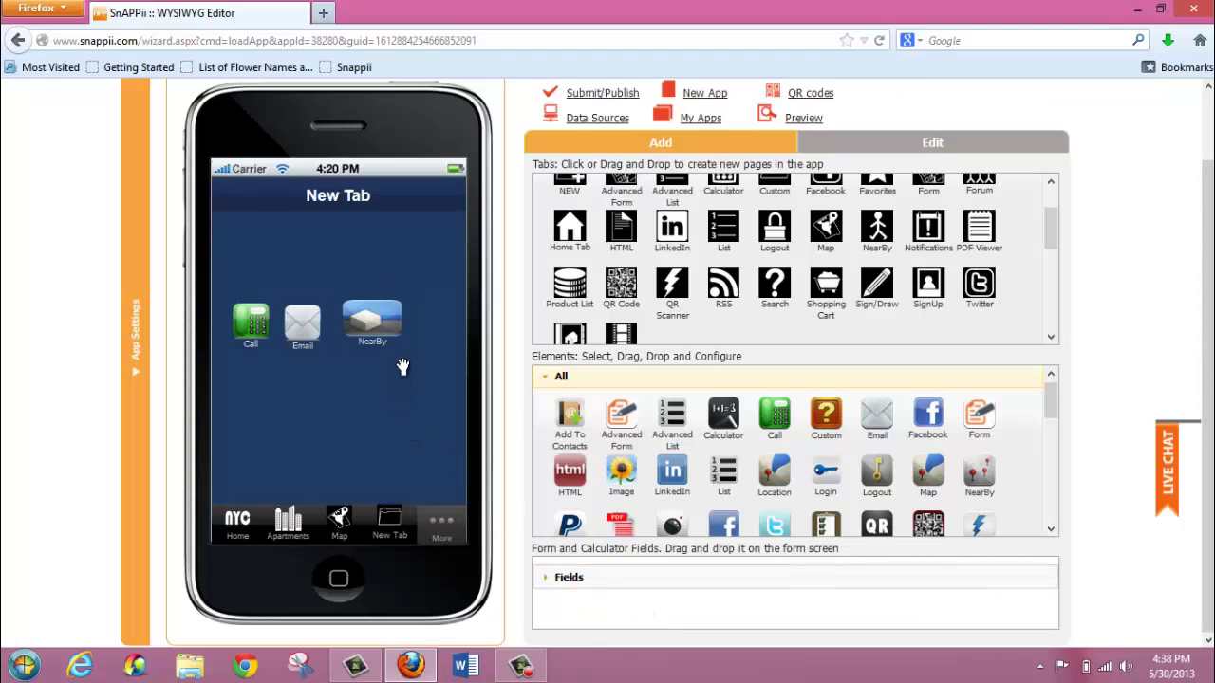
# Step: Move the NearBy button slightly down and right on the New Tab page
pyautogui.moveTo(394, 334); pyautogui.dragTo(391, 342)
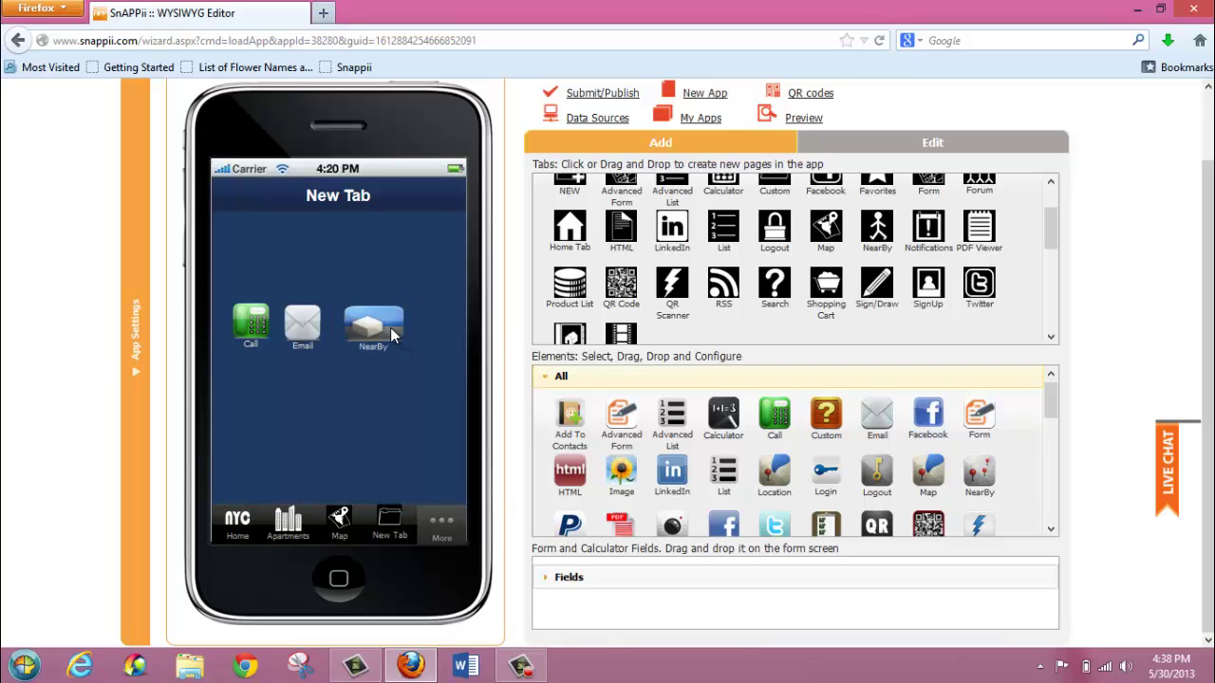